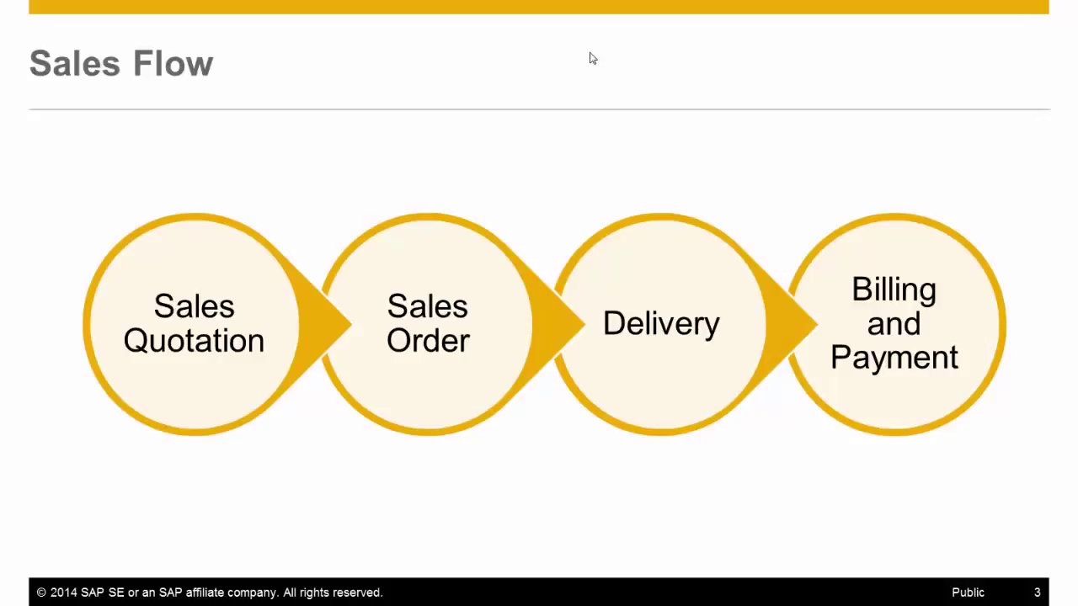
- Advance past the sales-flow and scenario slides to the OEC Computers cockpit
key(Right)
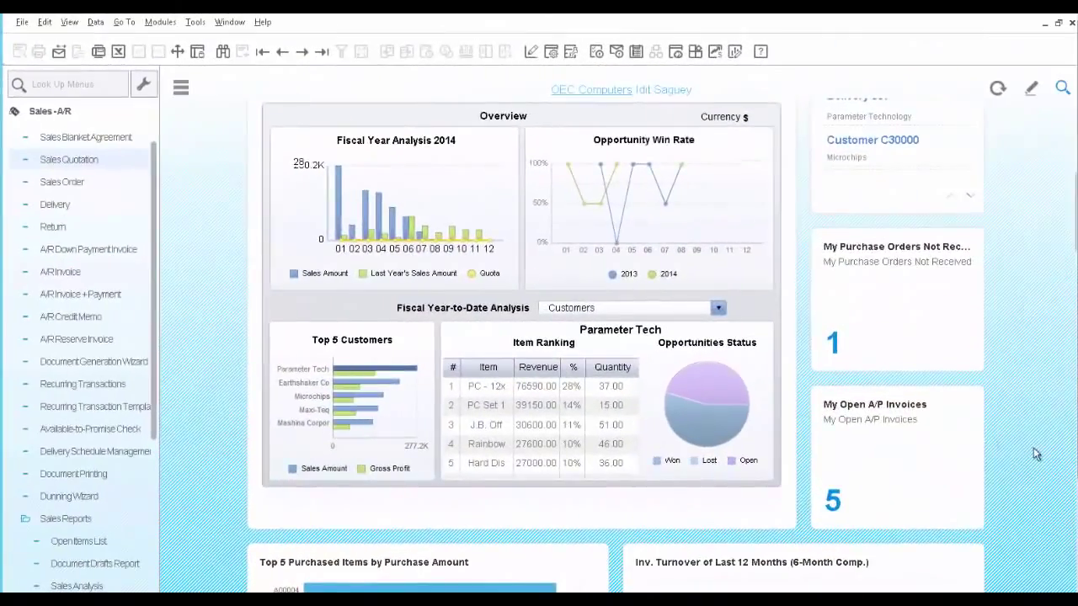
- Create a sales quotation for customer C40000 Earthshaker Corporation and open its master data
click(74, 163)
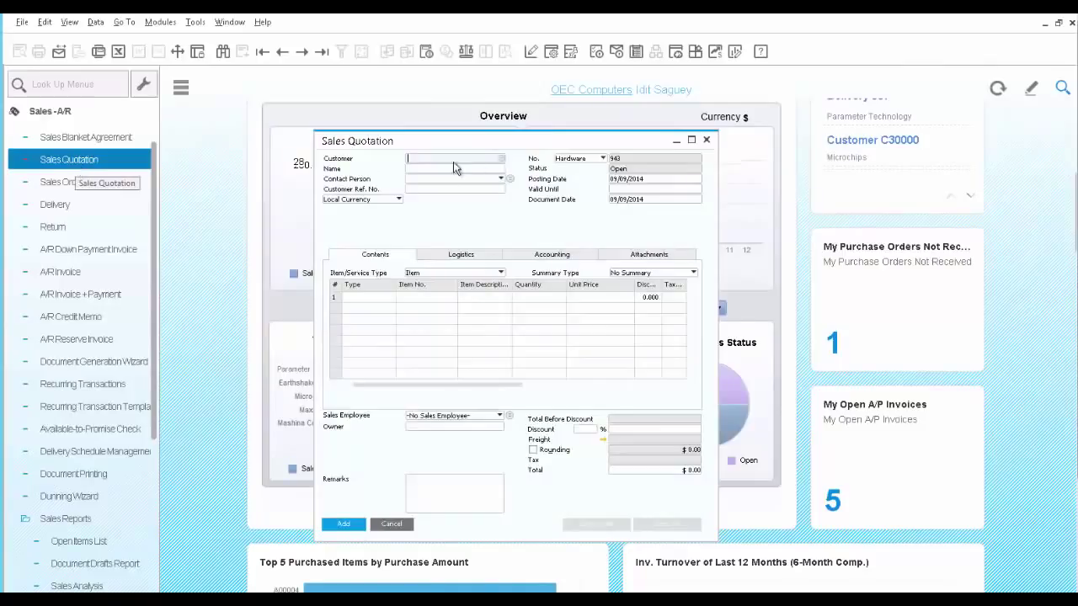
click(501, 160)
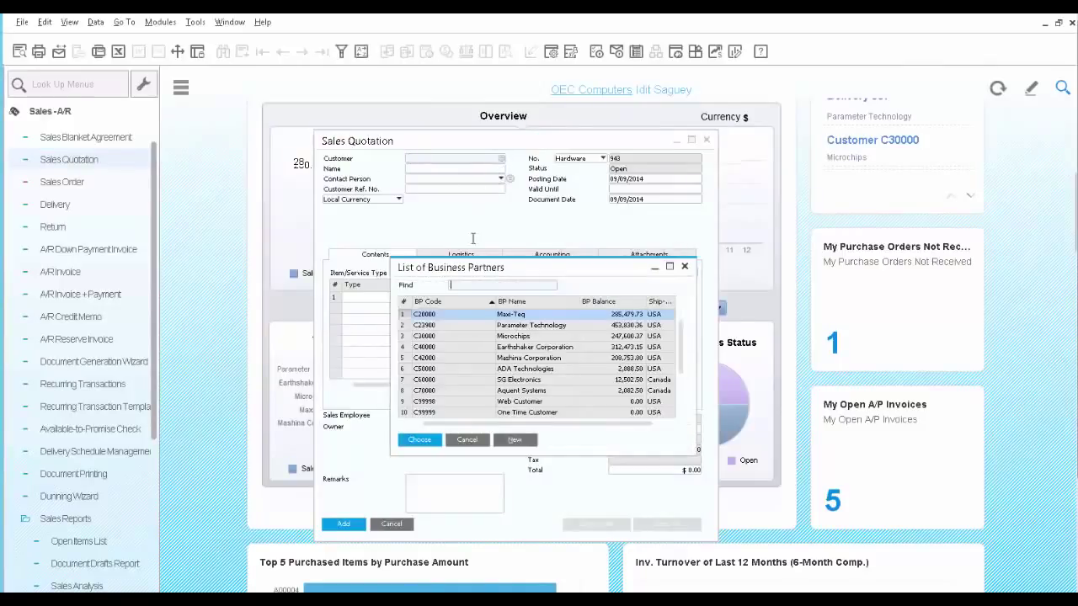
click(480, 347)
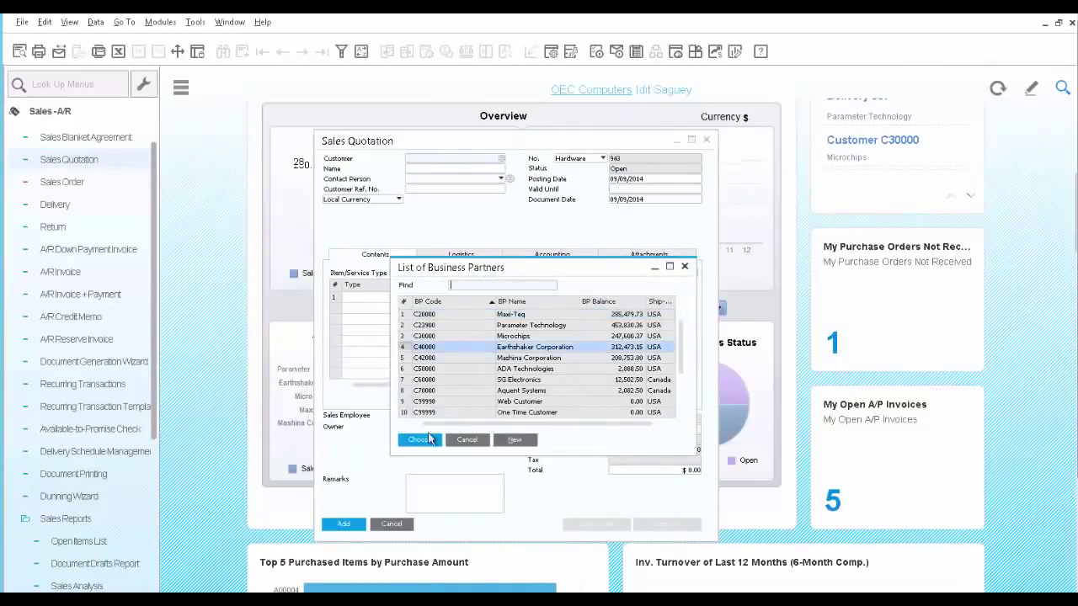
click(421, 441)
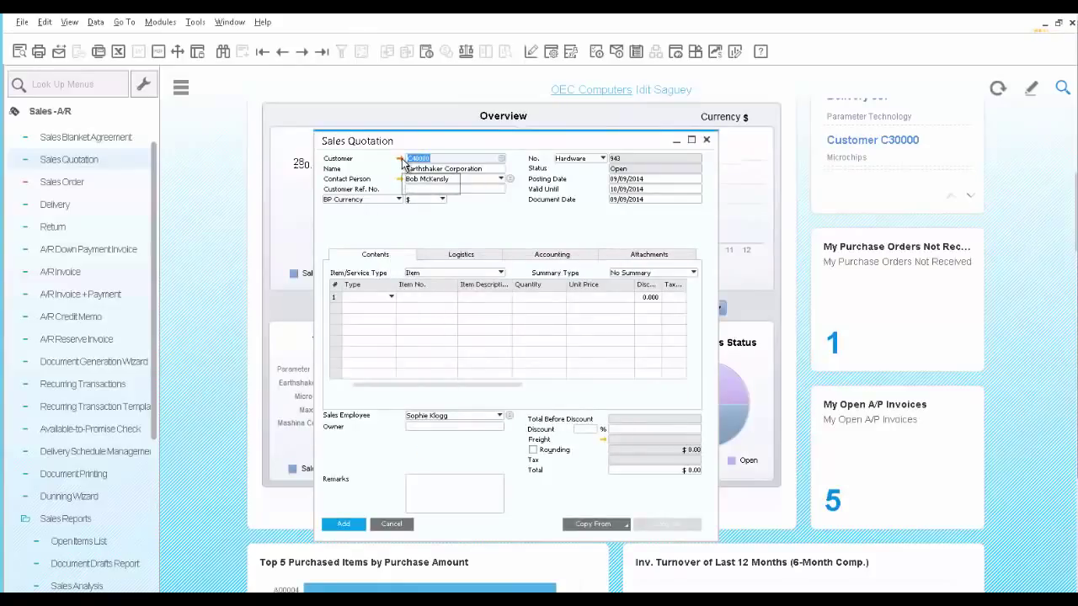
click(400, 159)
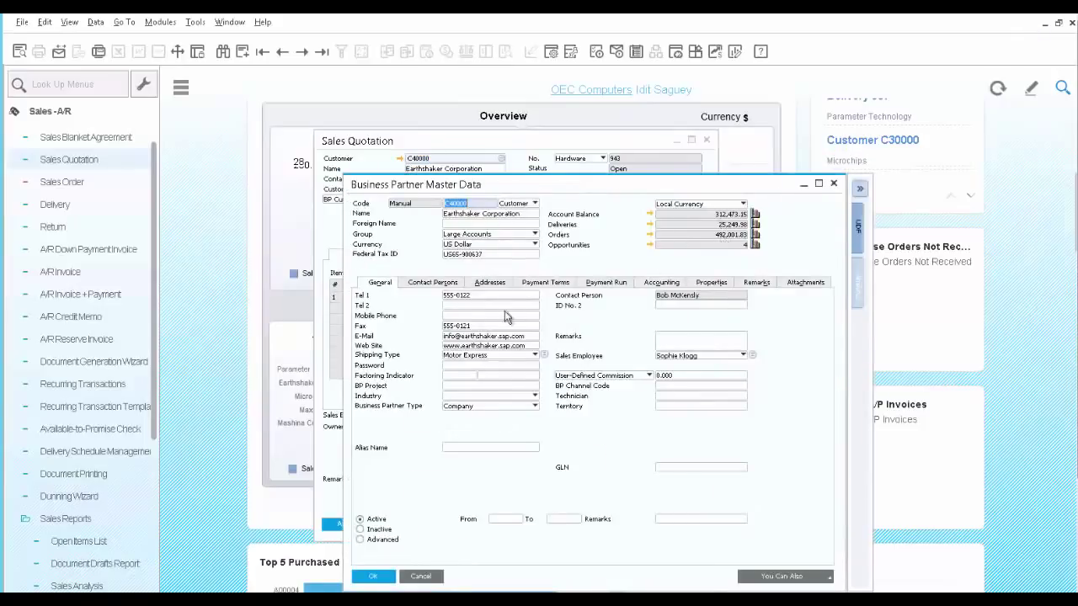
- Review Earthshaker's Contact Persons, Addresses and Payment Terms tabs
click(444, 284)
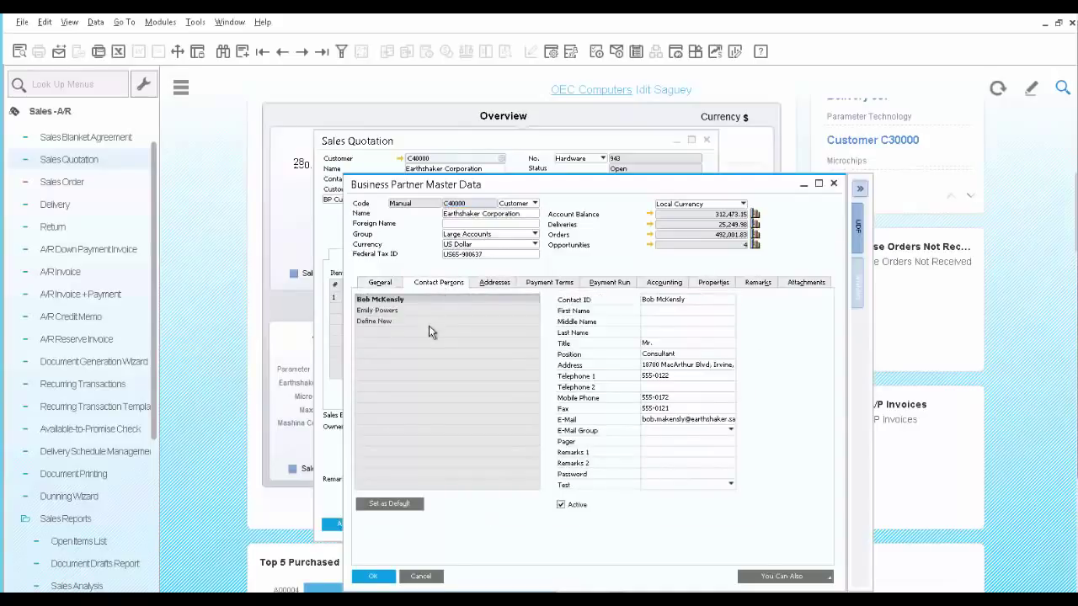
click(489, 287)
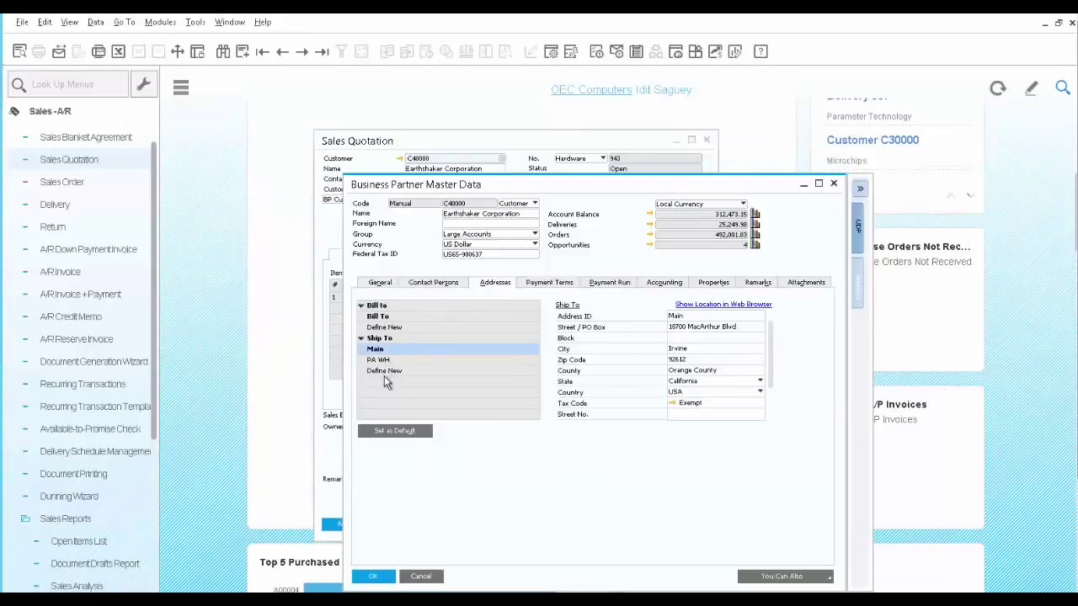
click(549, 284)
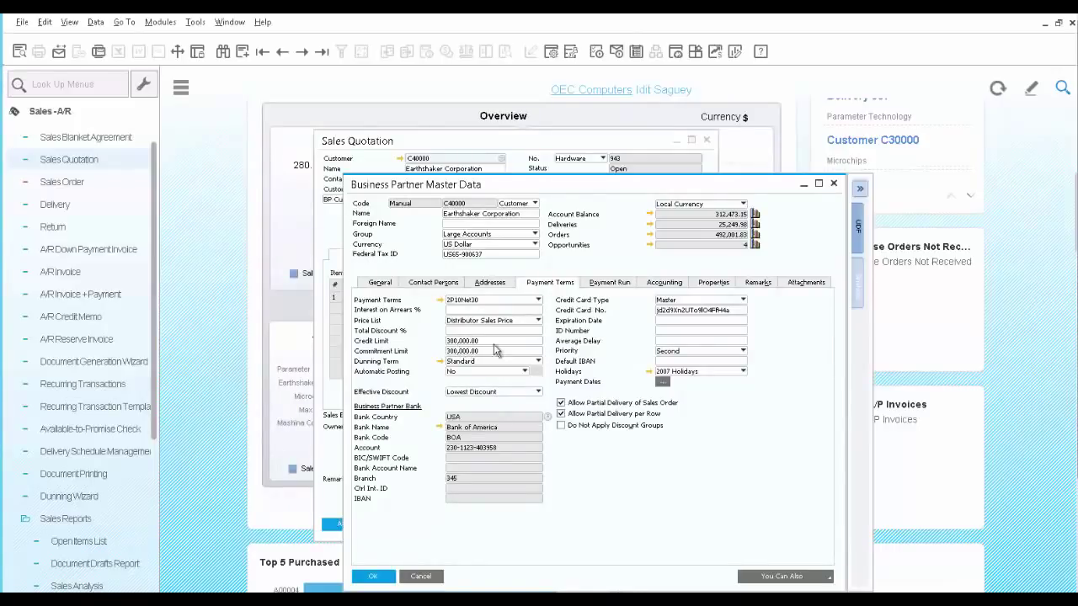
- View the customer's BPBalances and Sales Amounts charts in the Analytics panel
mouse_move(859, 291)
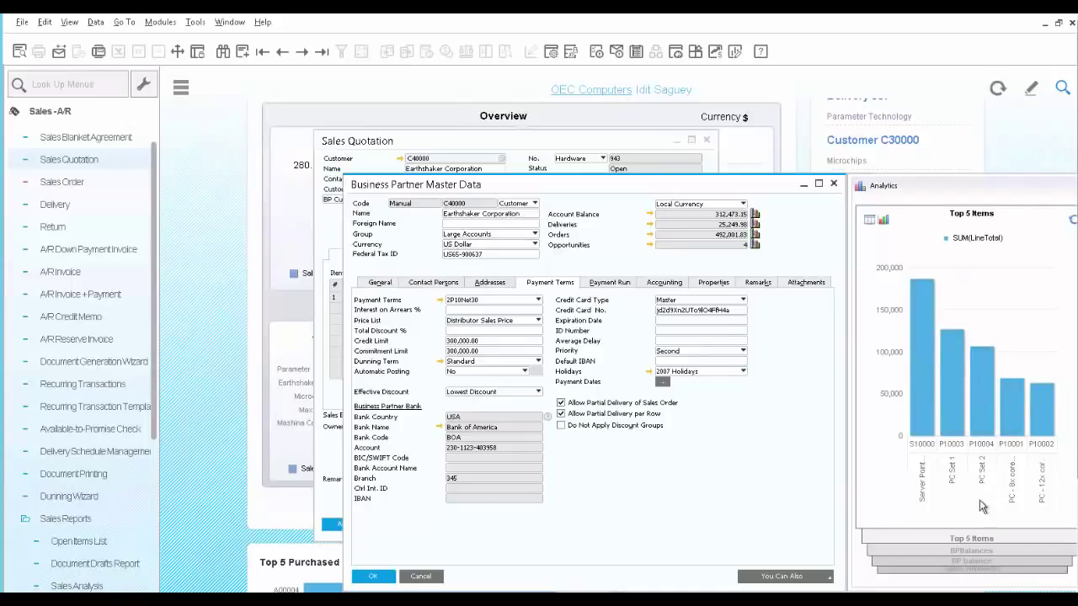
click(967, 552)
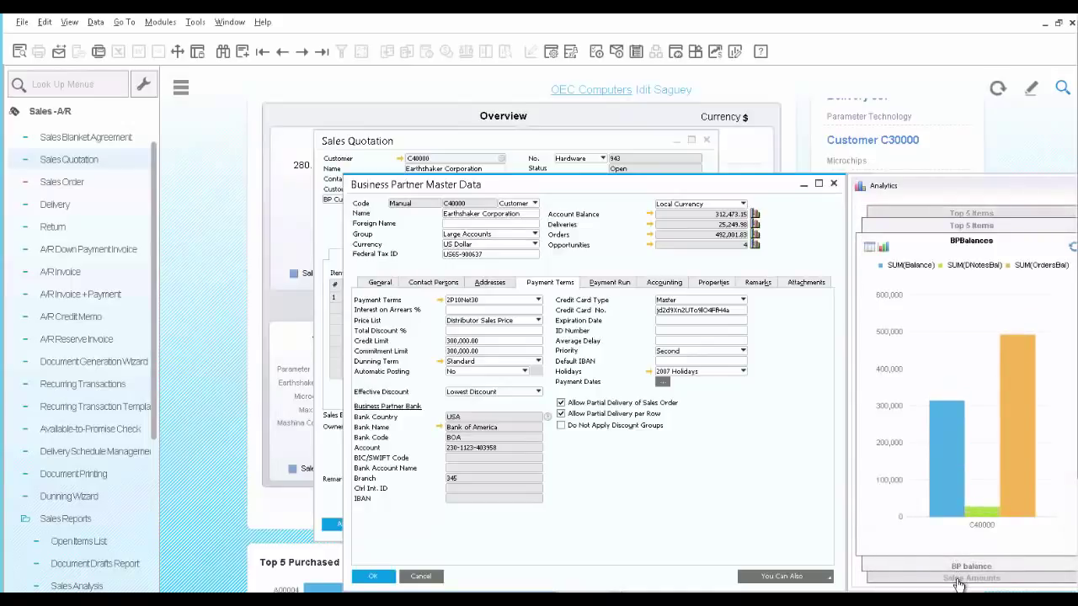
click(958, 580)
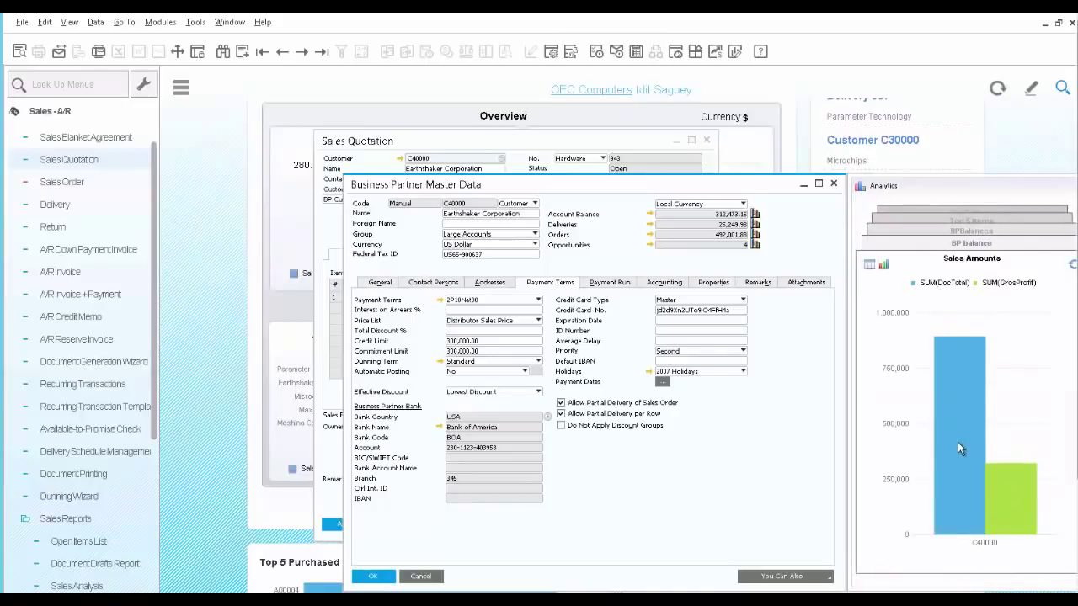
mouse_move(957, 441)
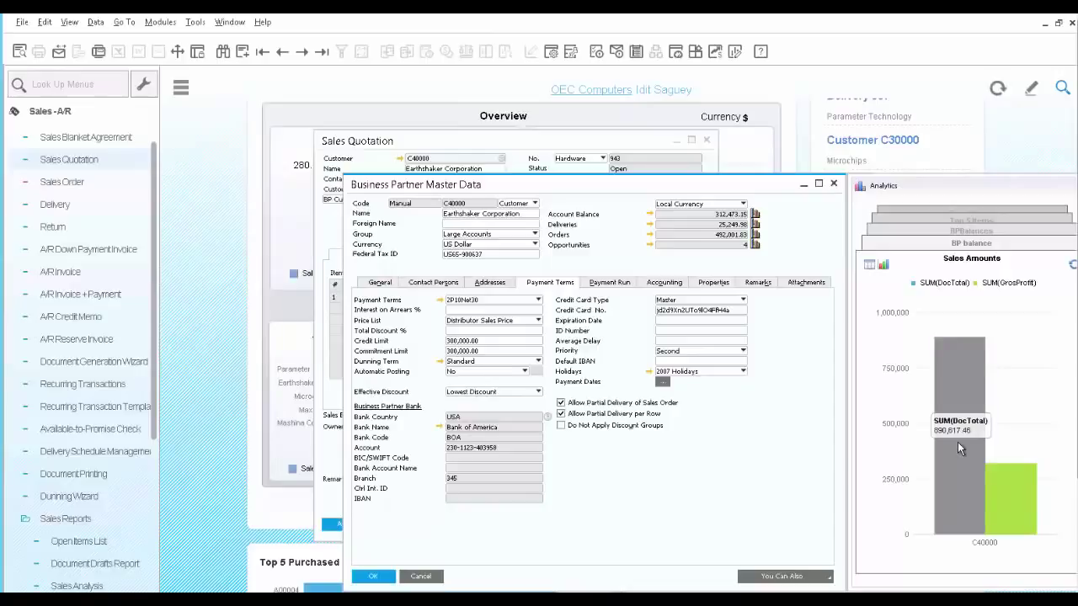
- Back on the quotation, add item S10000 Server Point 10000 Premium as line 1
click(832, 185)
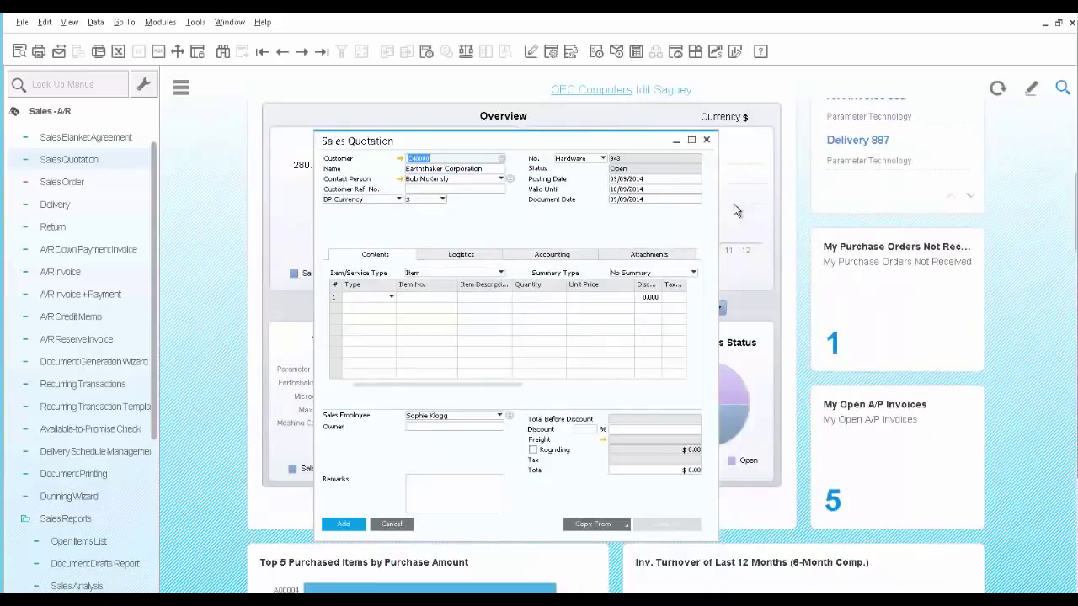
click(431, 304)
text(S1)
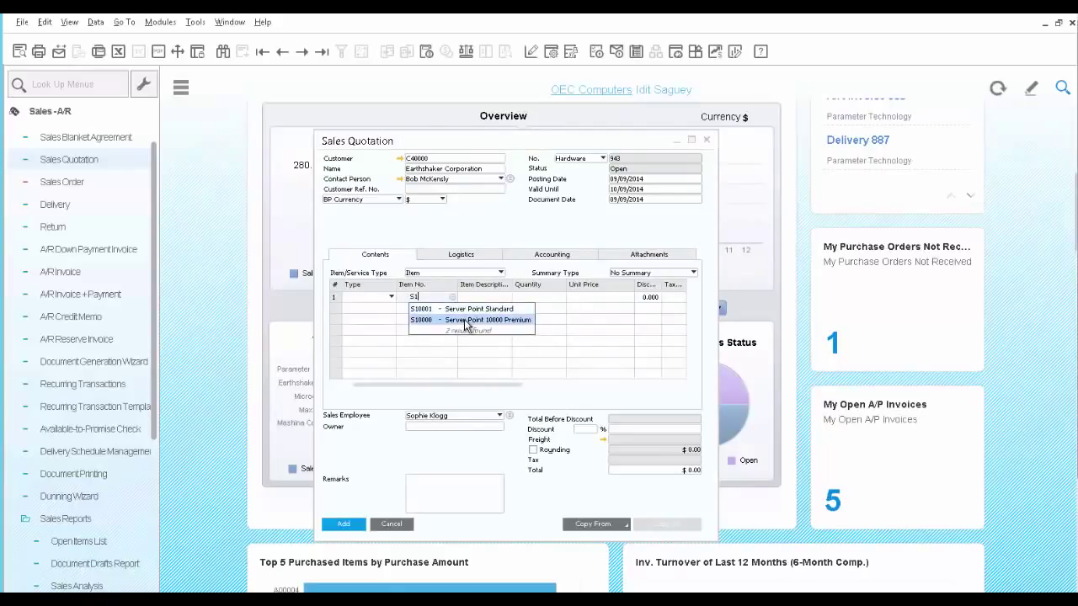
click(467, 321)
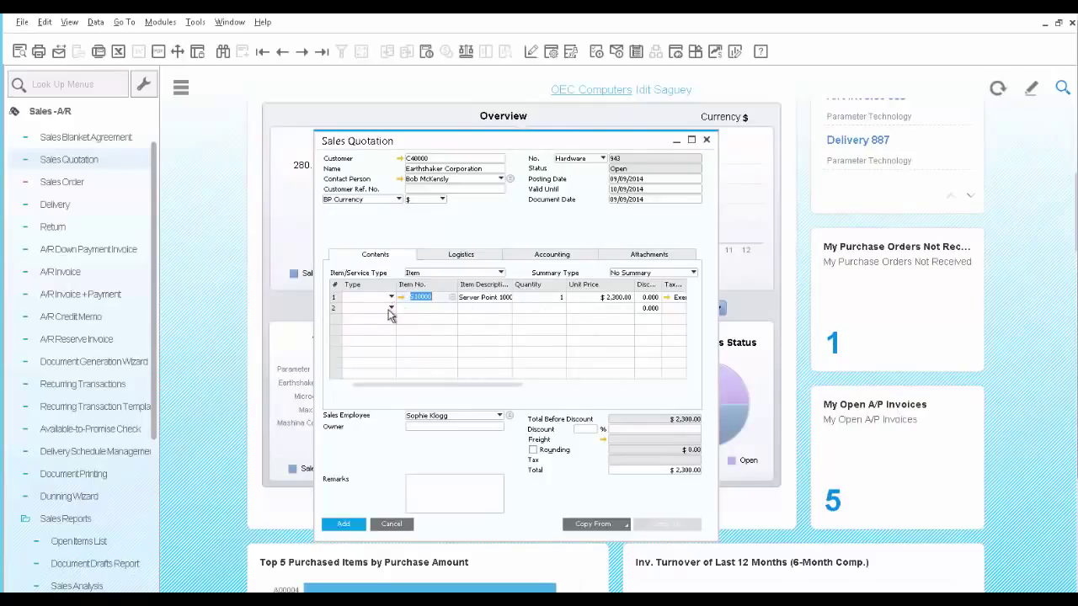
- Add S10001 Server Point Standard as an Alternative item on line 2
click(389, 310)
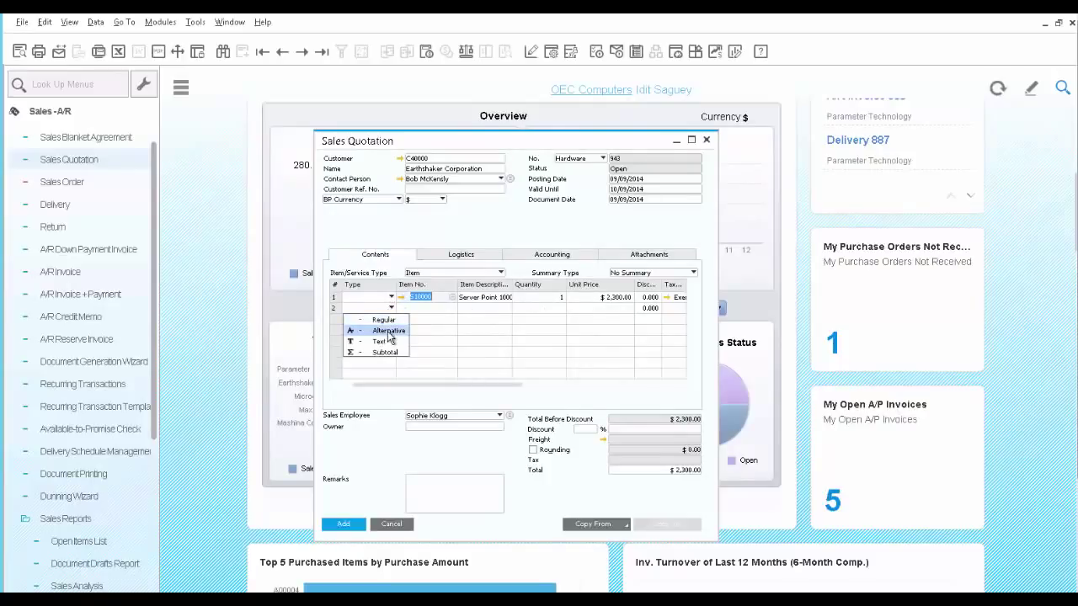
click(387, 334)
click(415, 310)
text(S)
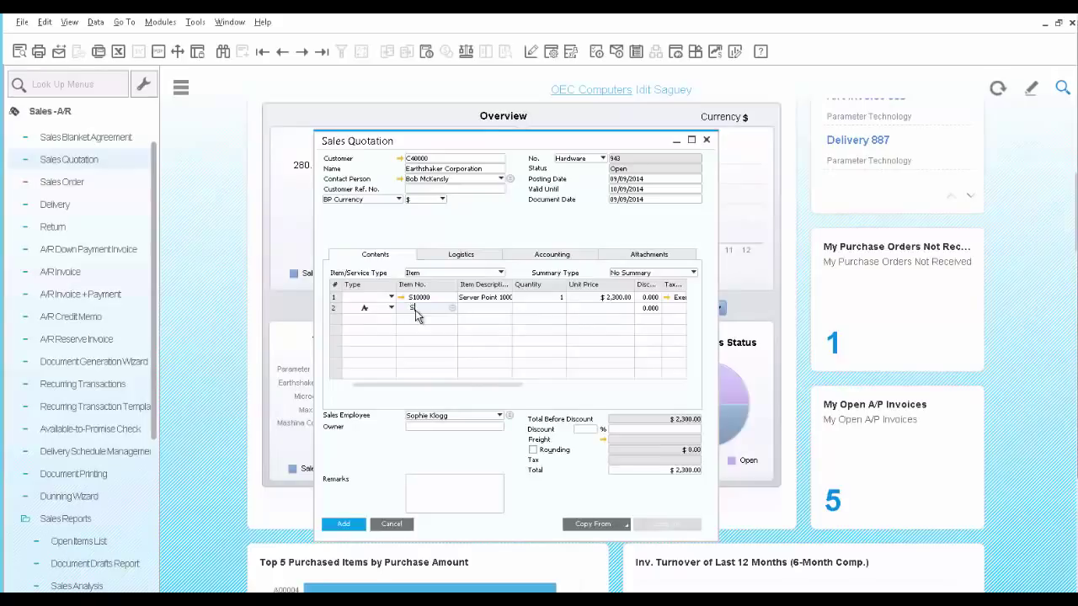
text(1)
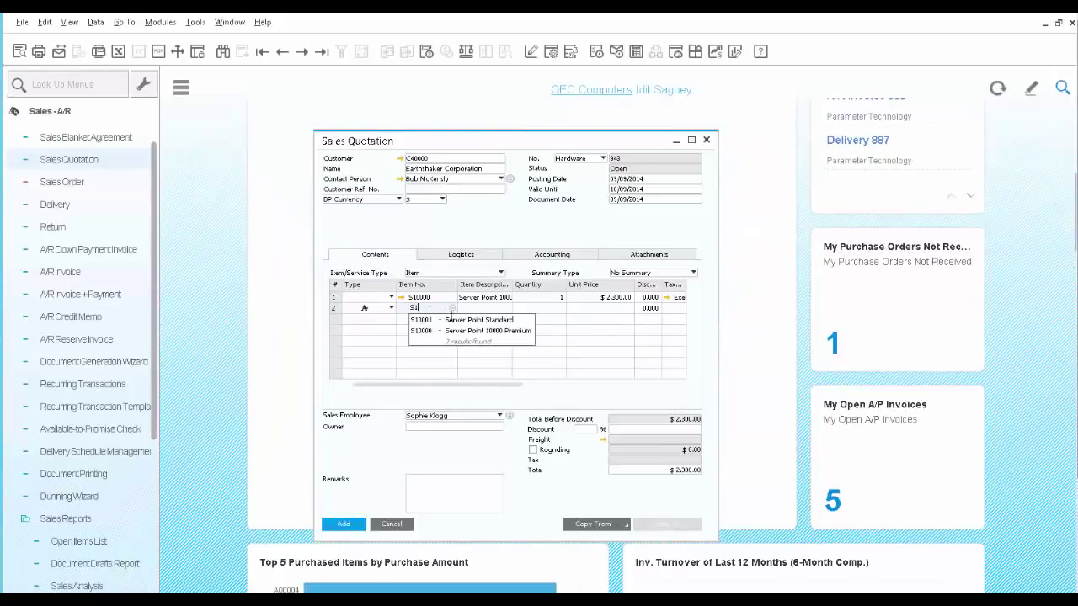
click(464, 320)
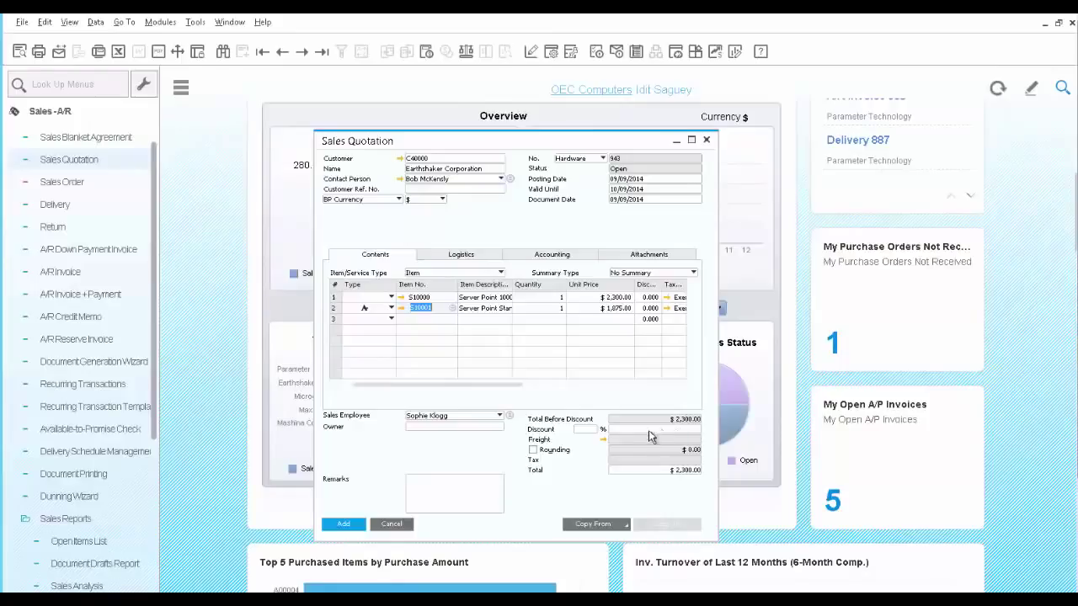
- Apply a 5% discount so the quotation totals $2,185
click(587, 430)
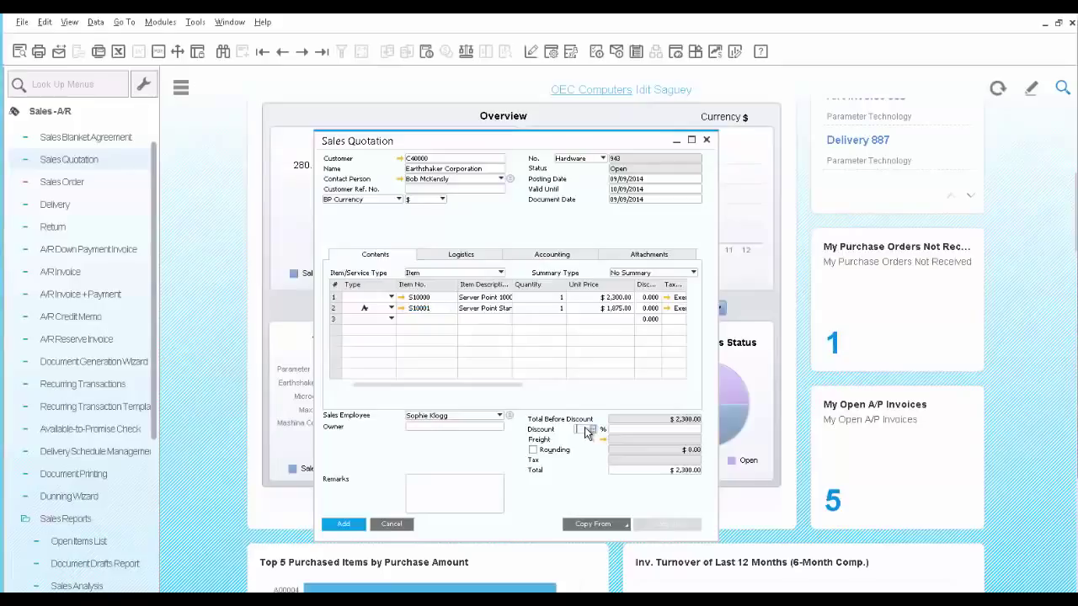
text(5)
key(Tab)
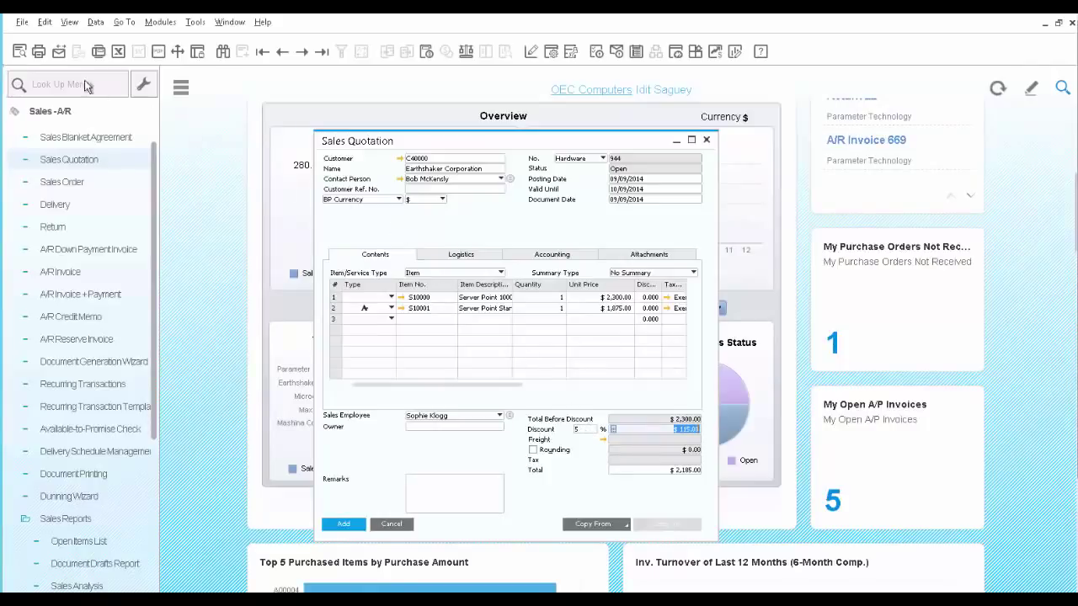
- Preview the printed quotation, then close the preview
click(19, 52)
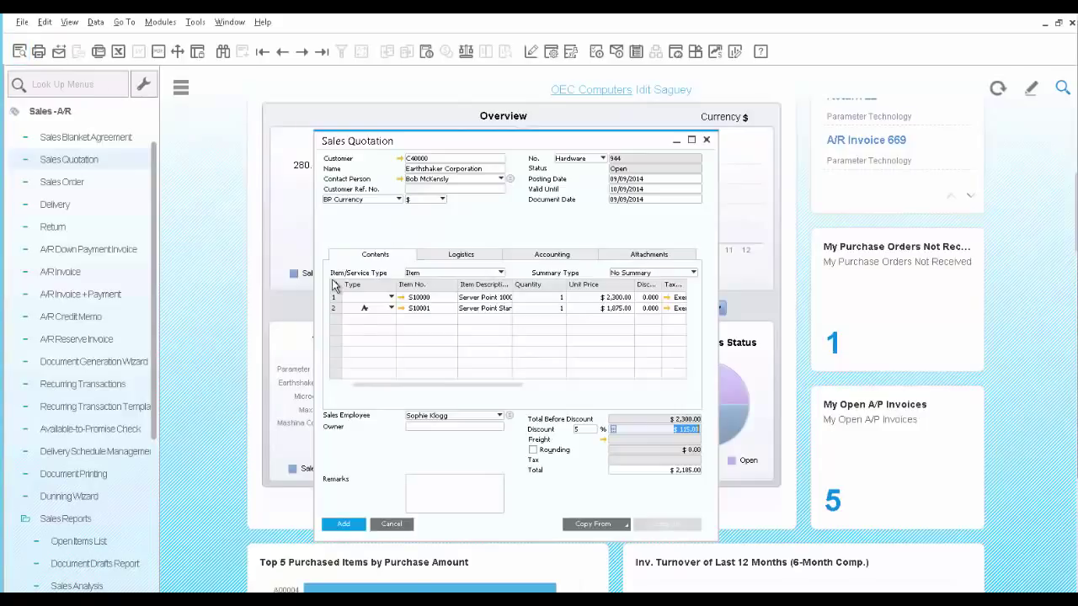
key(ctrl+shift+p)
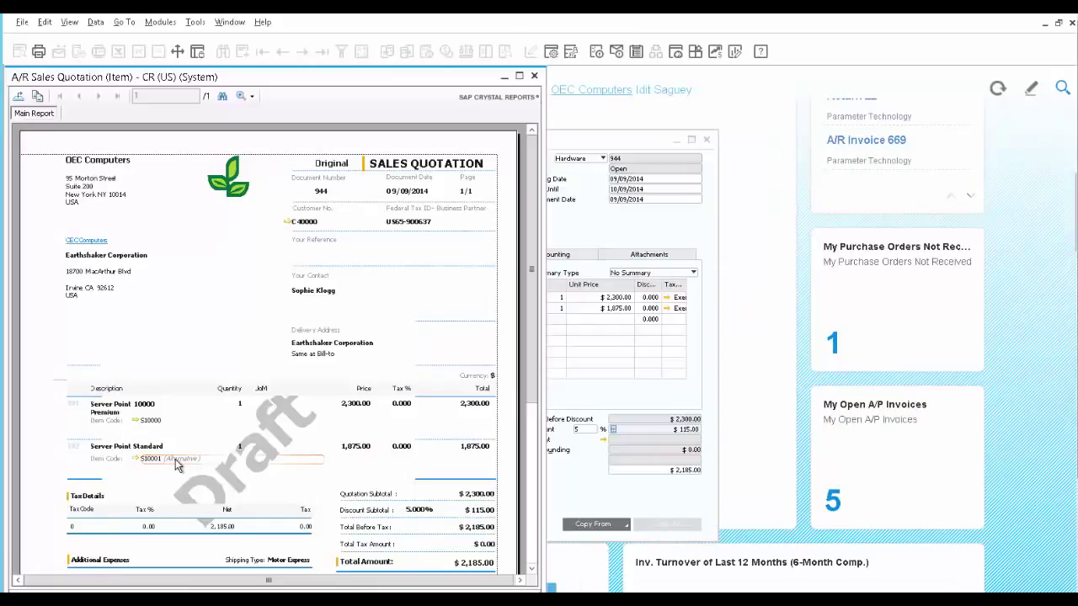
click(533, 76)
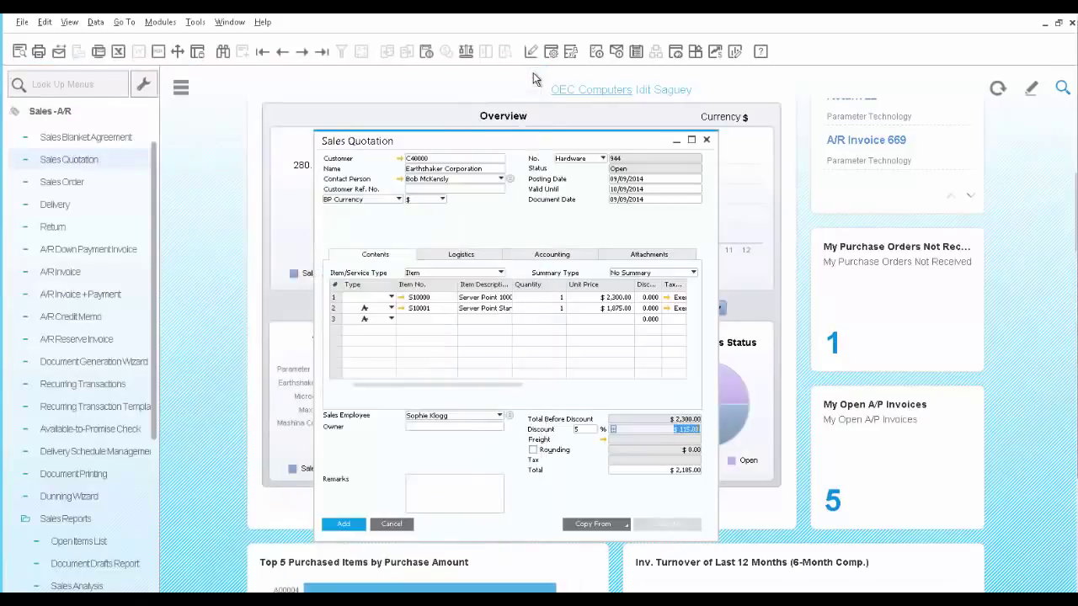
- Save the quotation as document 944, reopen it, and start an e-mail
click(342, 524)
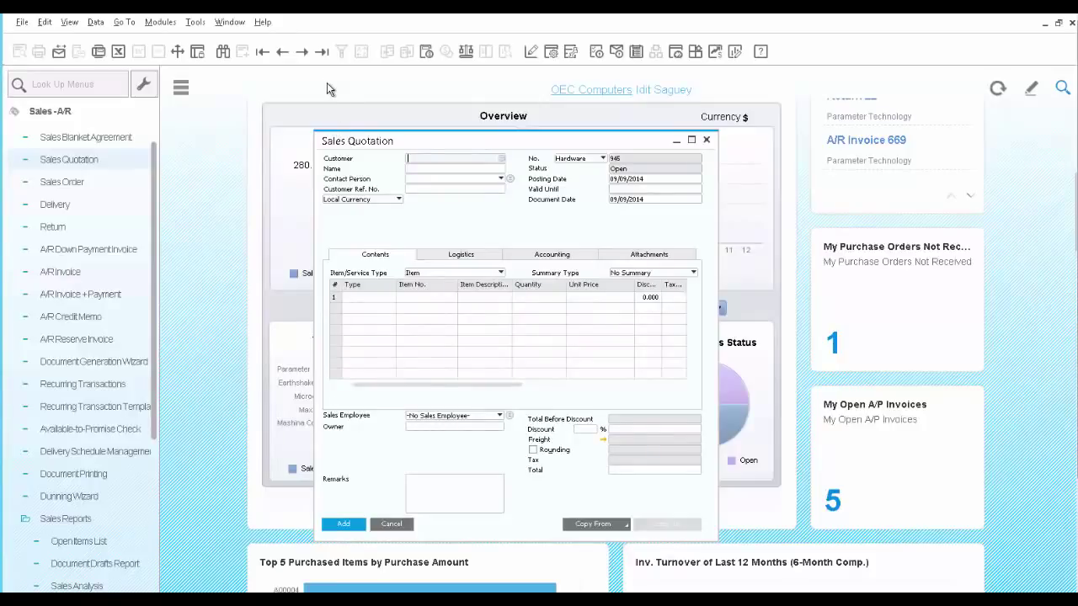
click(321, 52)
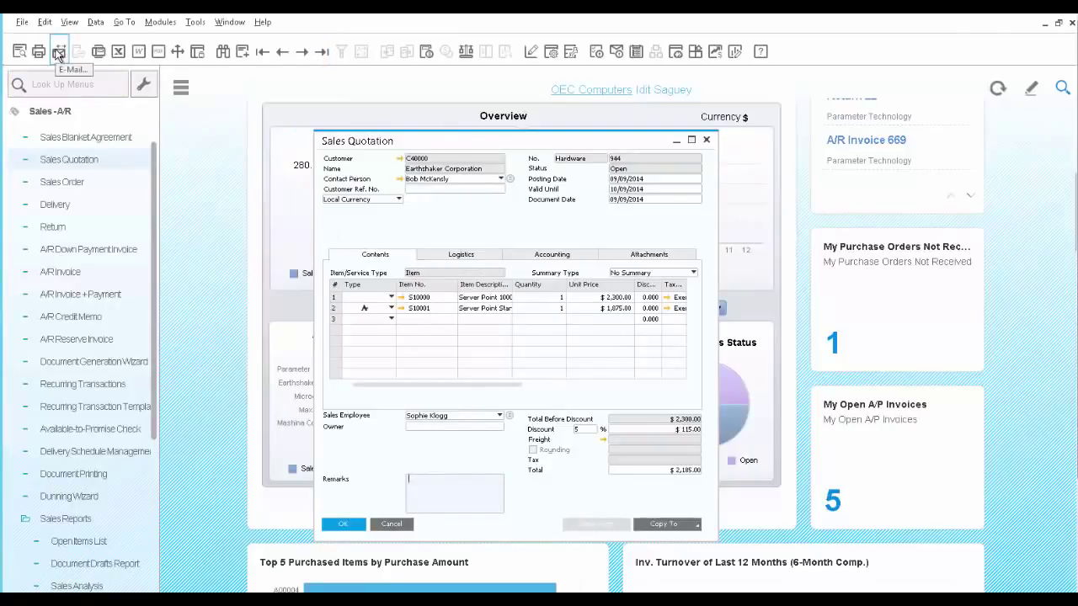
click(58, 53)
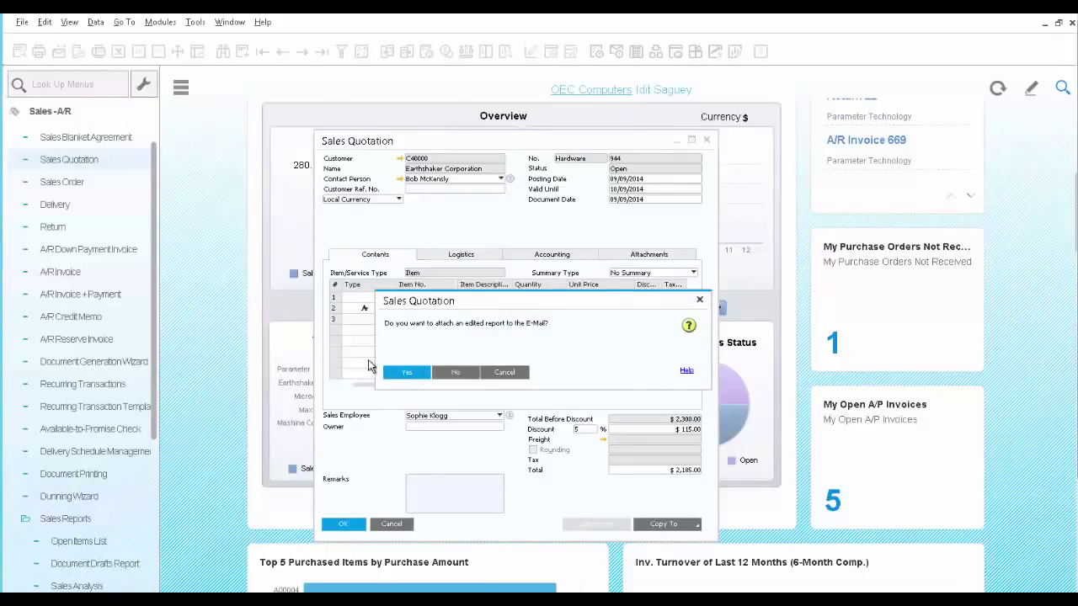
- Attach the edited report and write the customer contact an e-mail titled 'Quotation for servers'
click(407, 372)
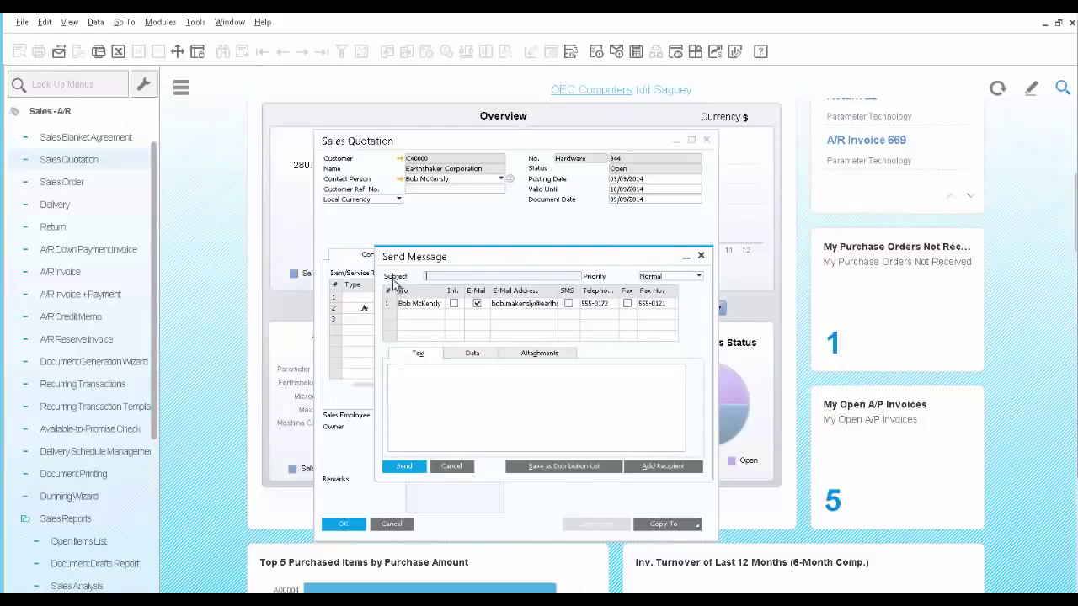
click(484, 308)
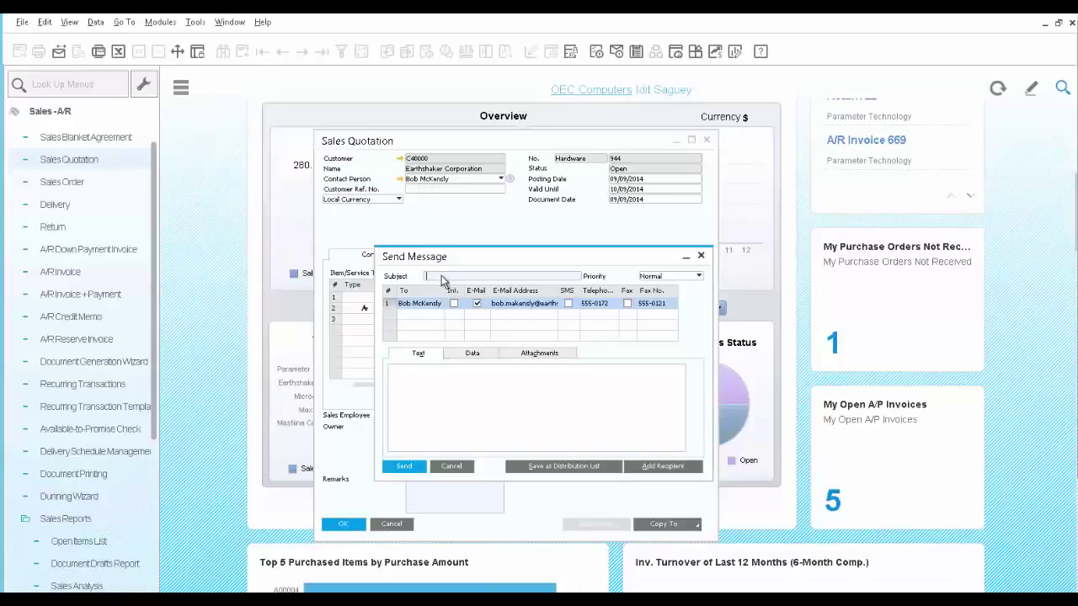
text(Quotation for servers)
click(460, 393)
text(Attach please find quotation for 2 servers per your req)
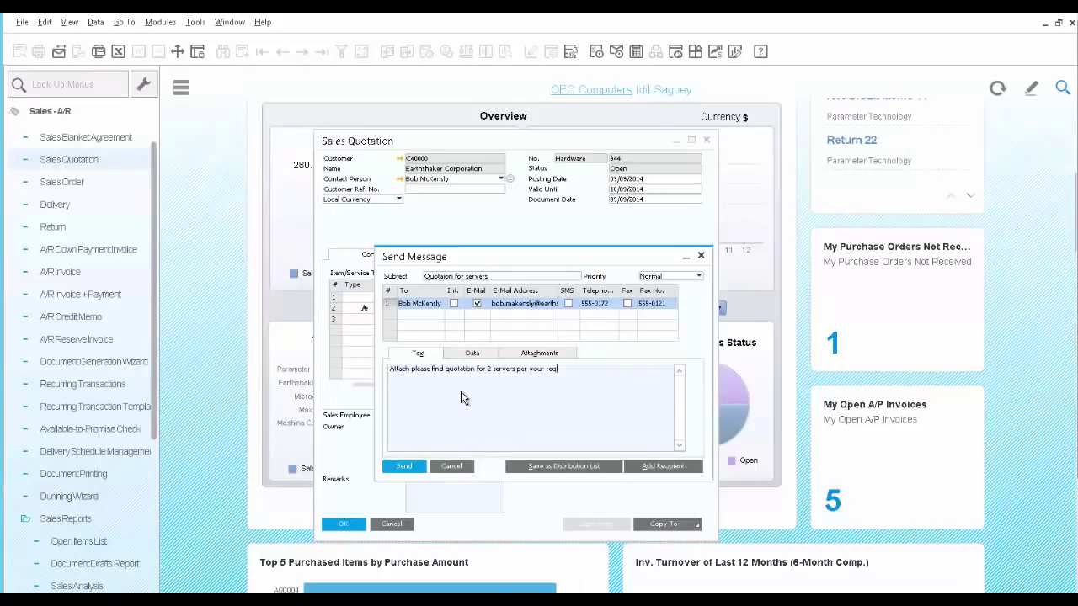
text(uest)
- Check the linked data and attached quotation, send the message, and close the window
click(474, 354)
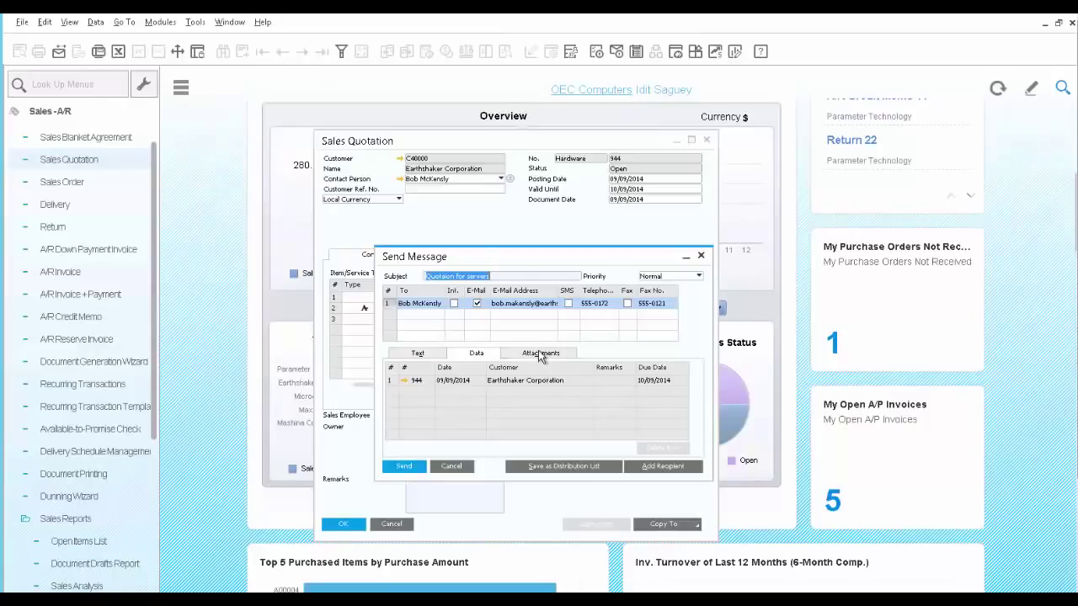
click(541, 354)
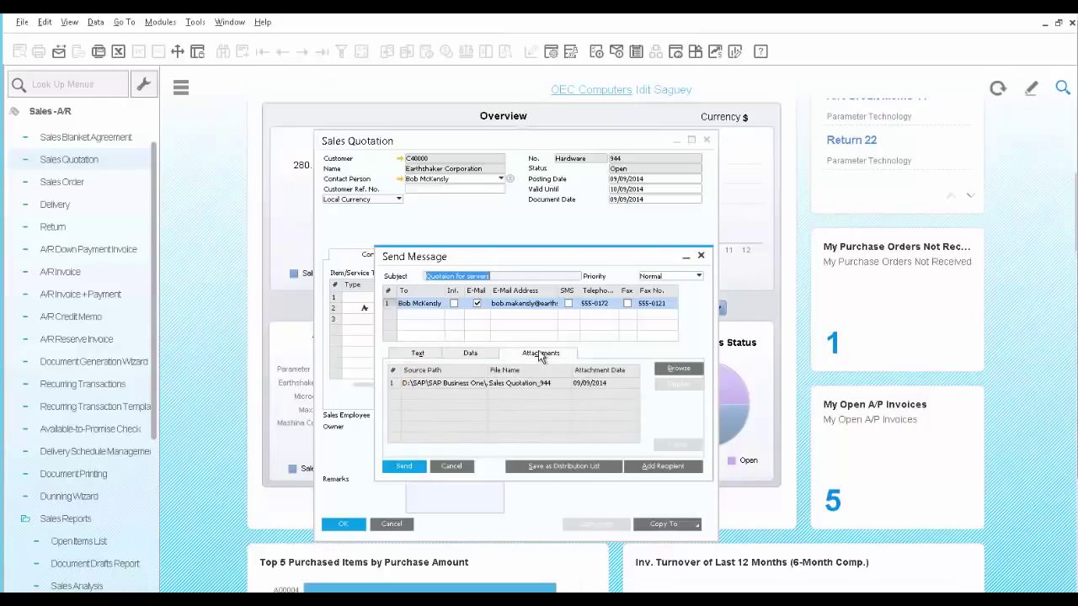
click(404, 468)
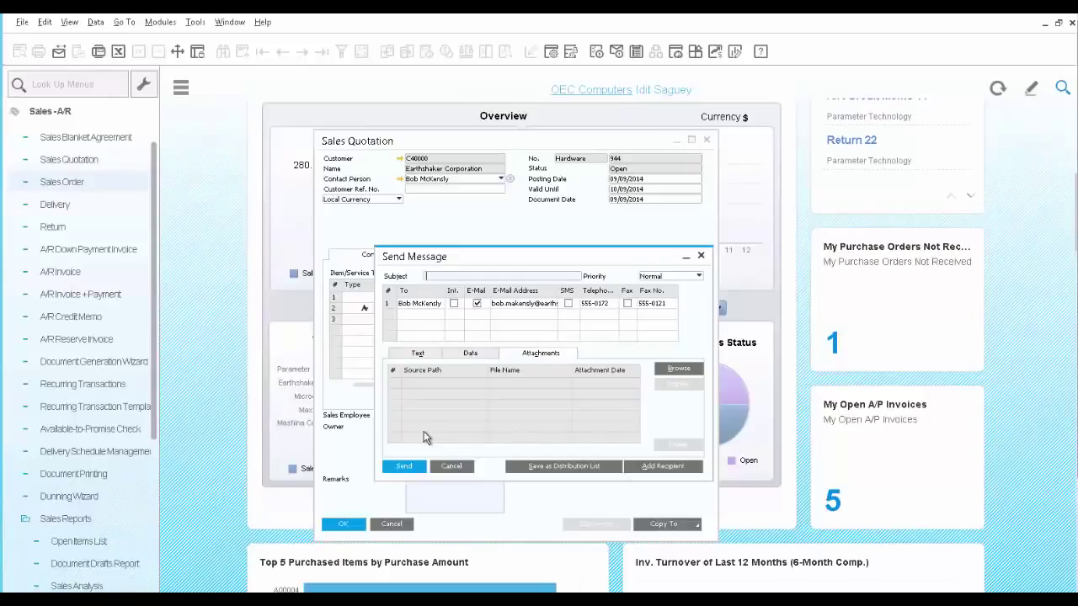
click(451, 467)
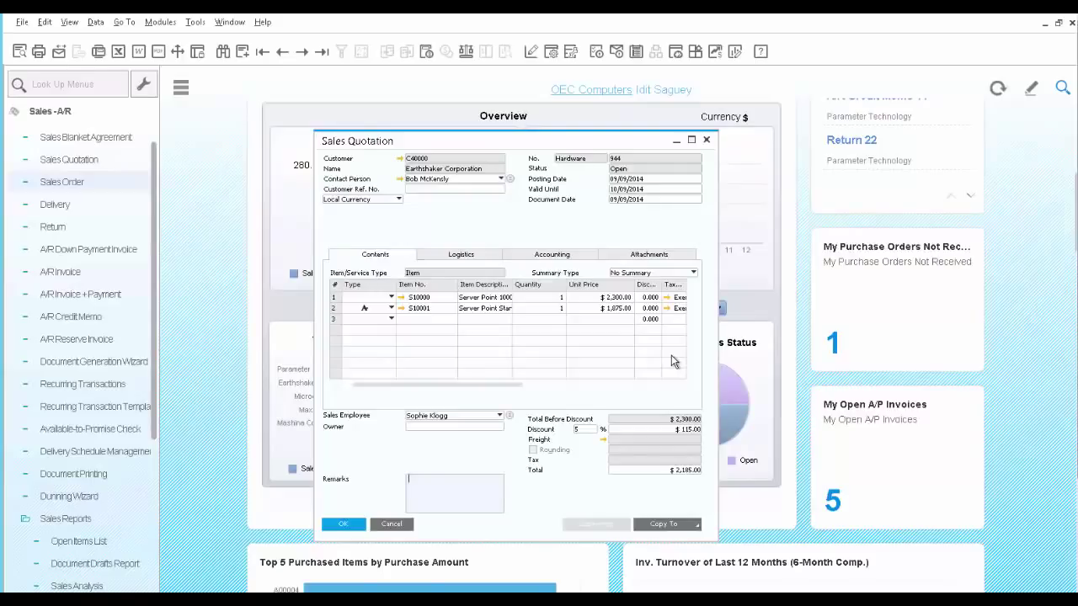
- Start a new sales order for customer C40000 Earthshaker Corporation
click(53, 183)
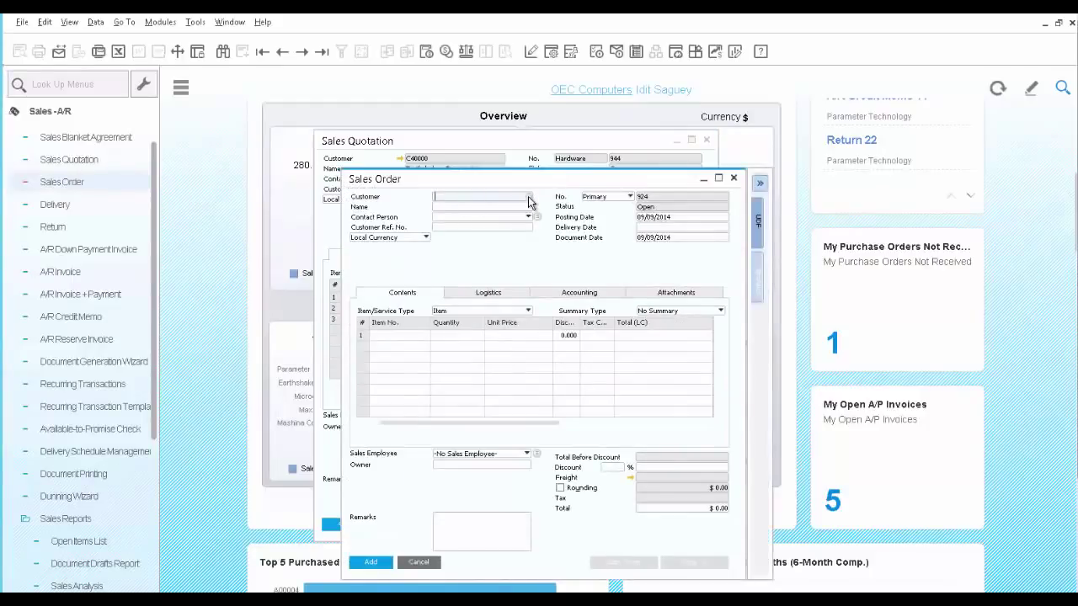
click(528, 197)
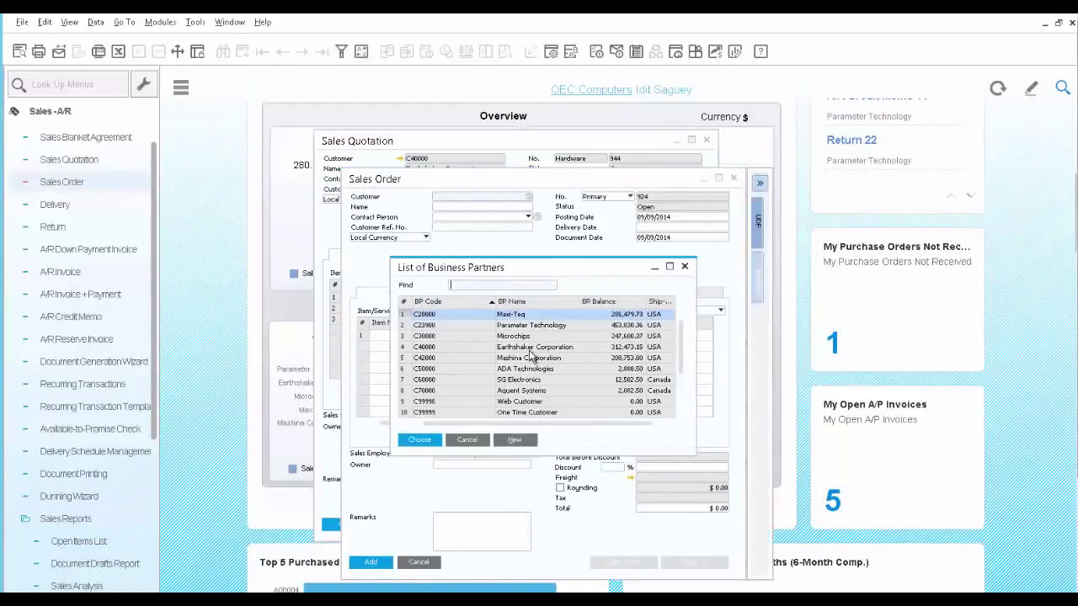
click(528, 349)
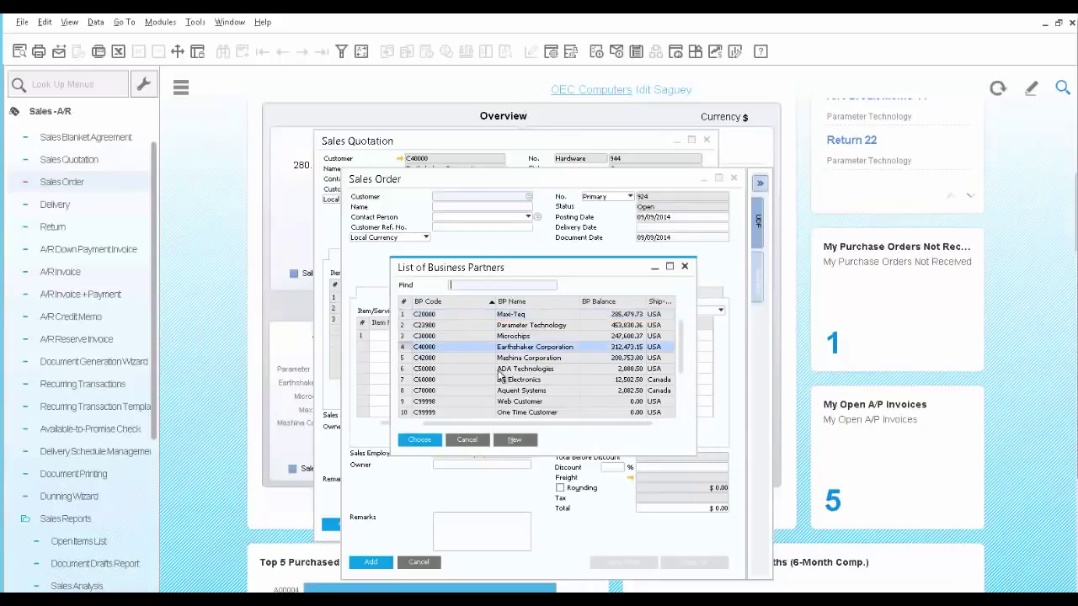
click(420, 440)
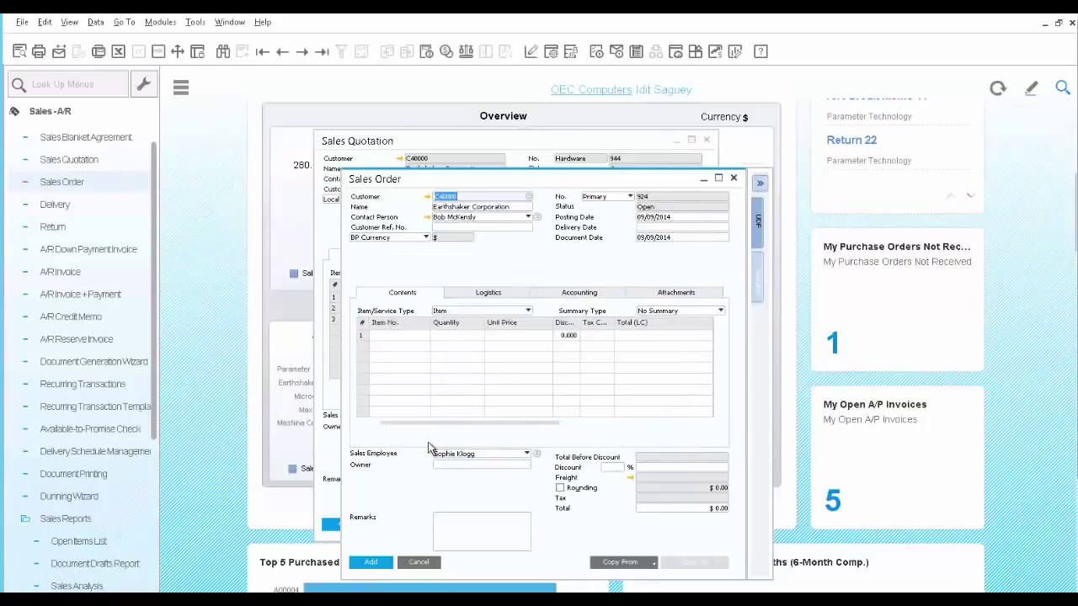
- Copy from sales quotation 944 and finish the Draw Document Wizard
click(647, 566)
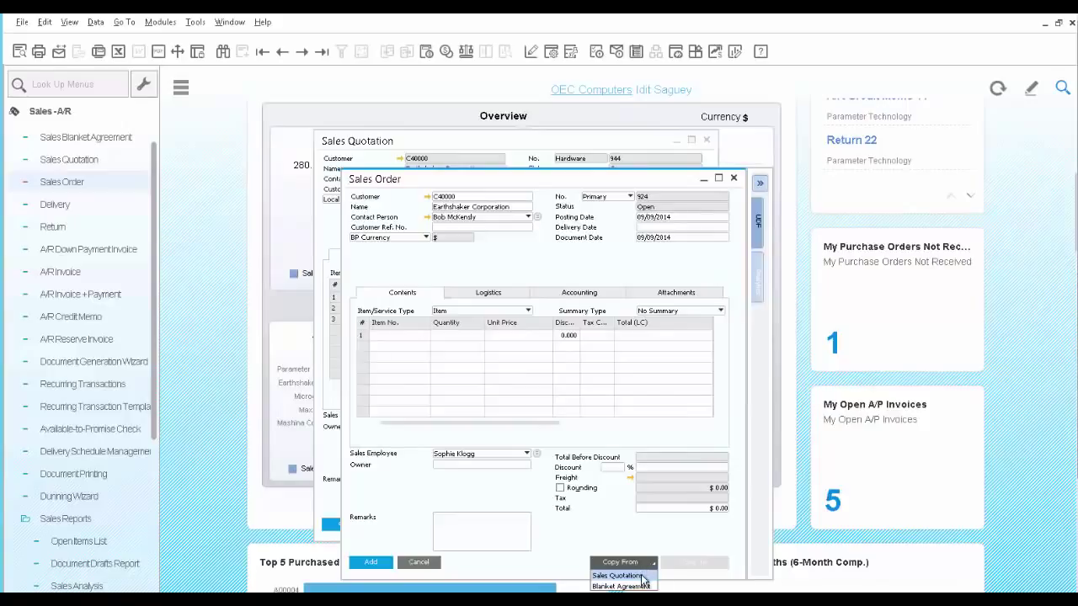
click(642, 575)
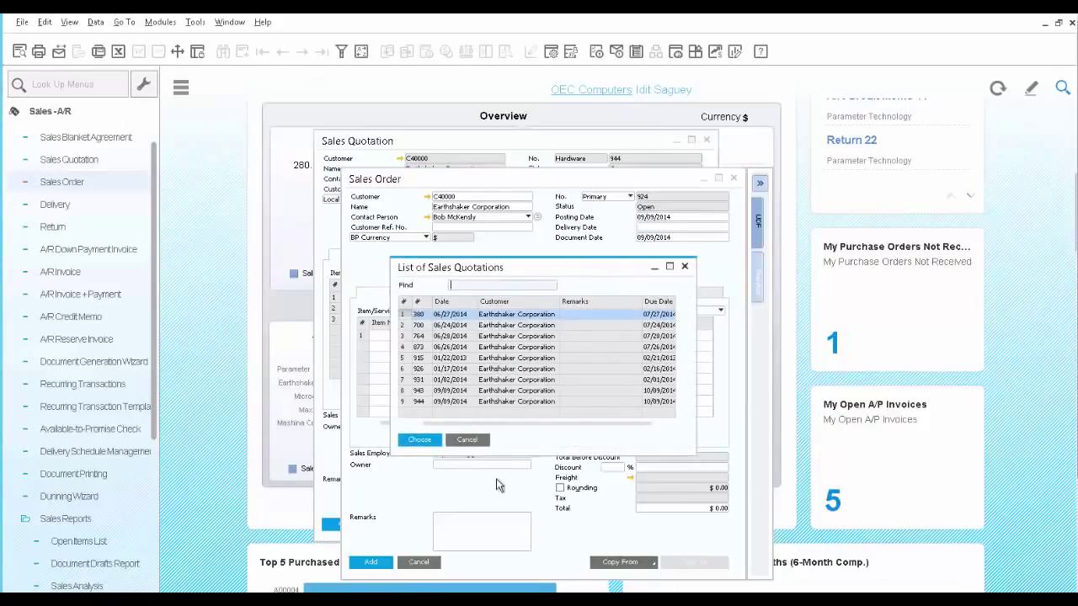
click(432, 401)
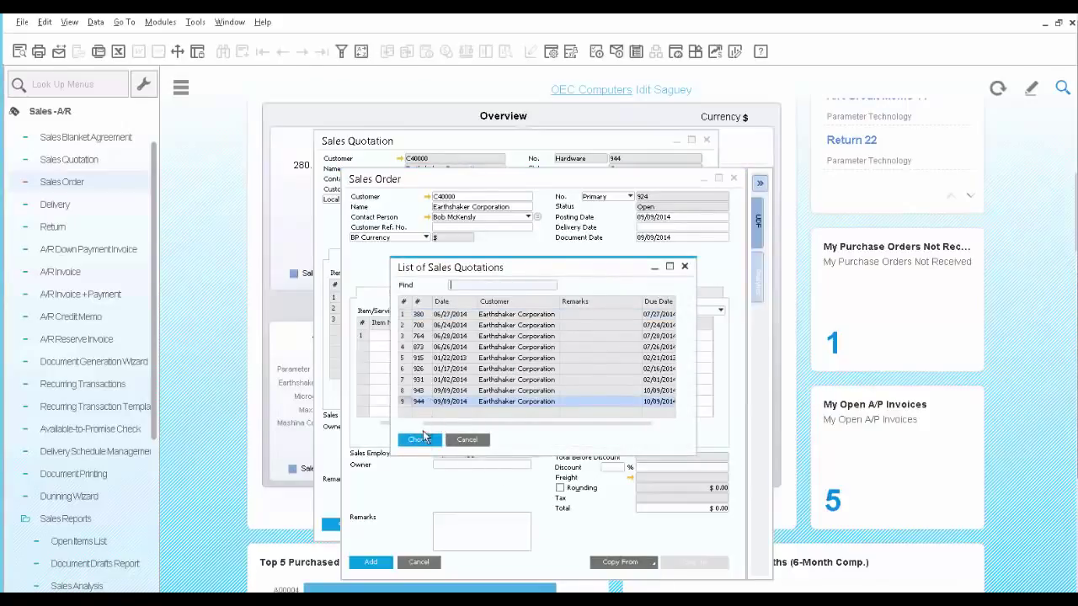
click(420, 440)
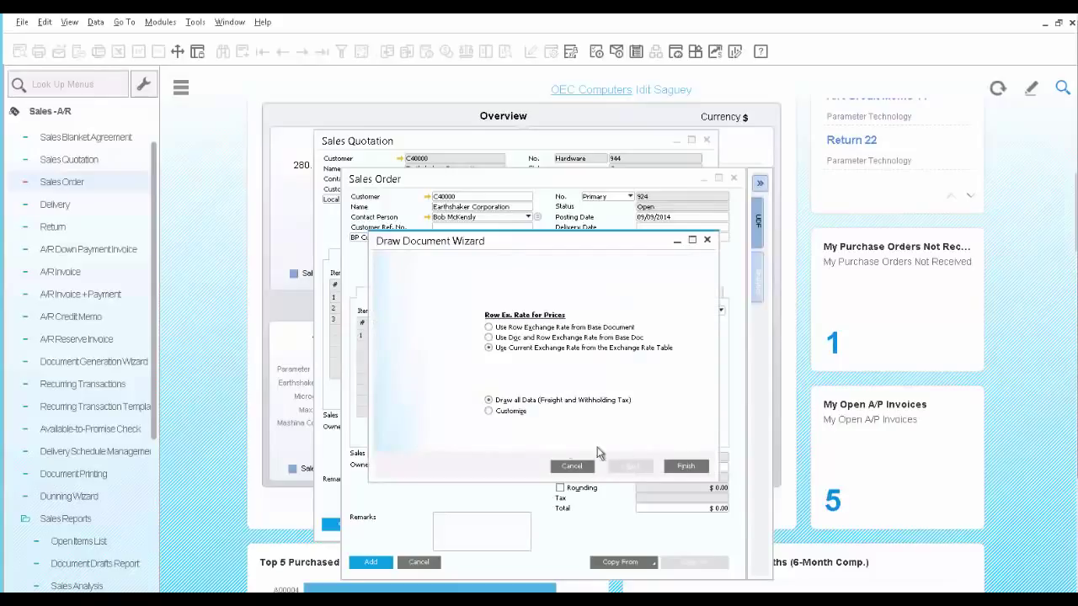
click(686, 468)
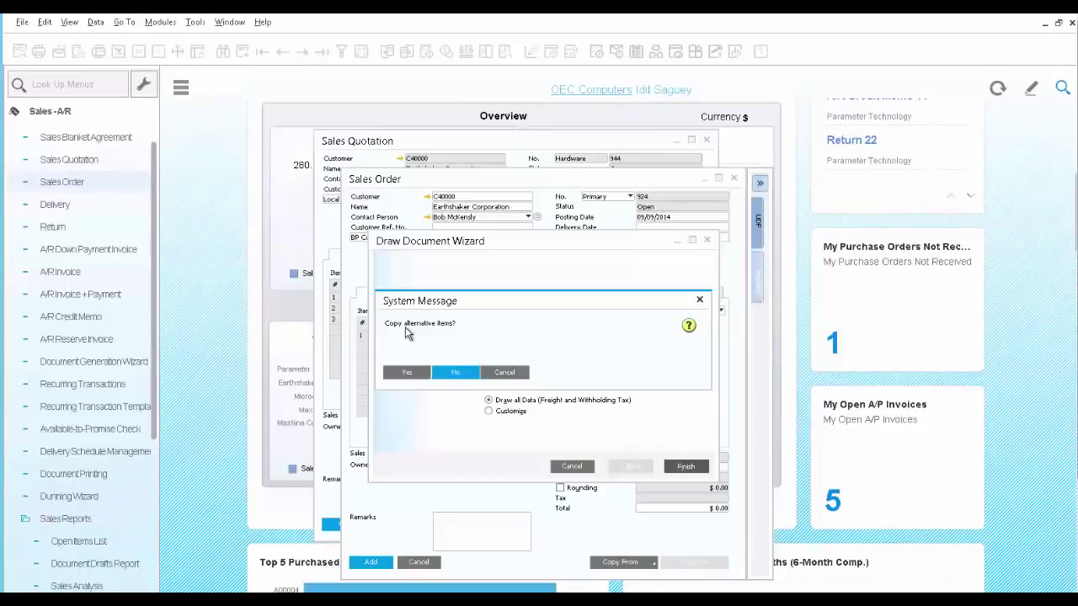
- Bring in both quotation items, turn on Rounding, and ship line 2 to PA WH
click(400, 370)
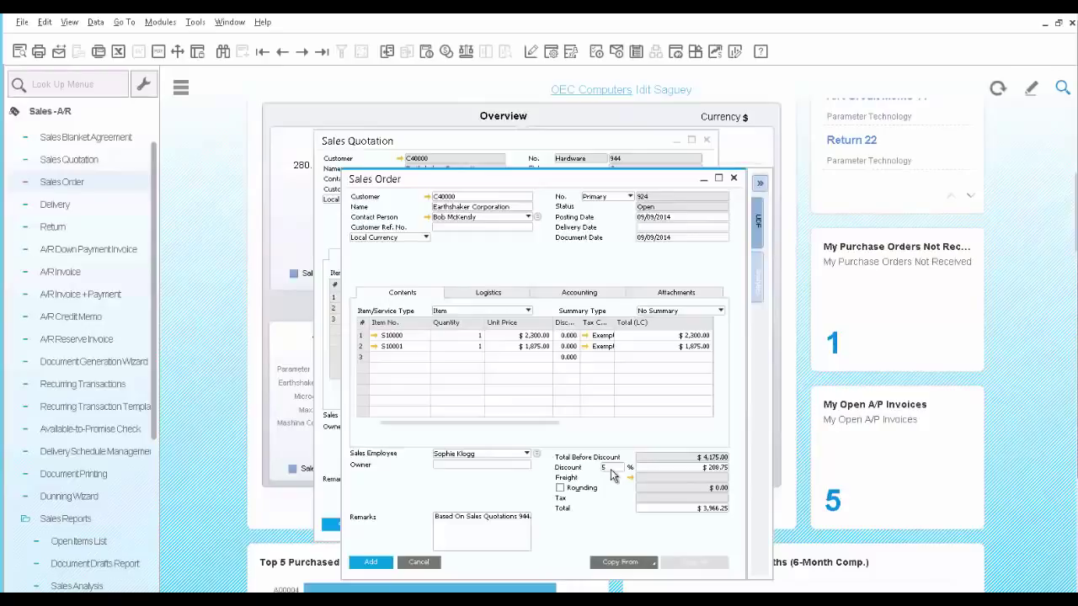
key(space)
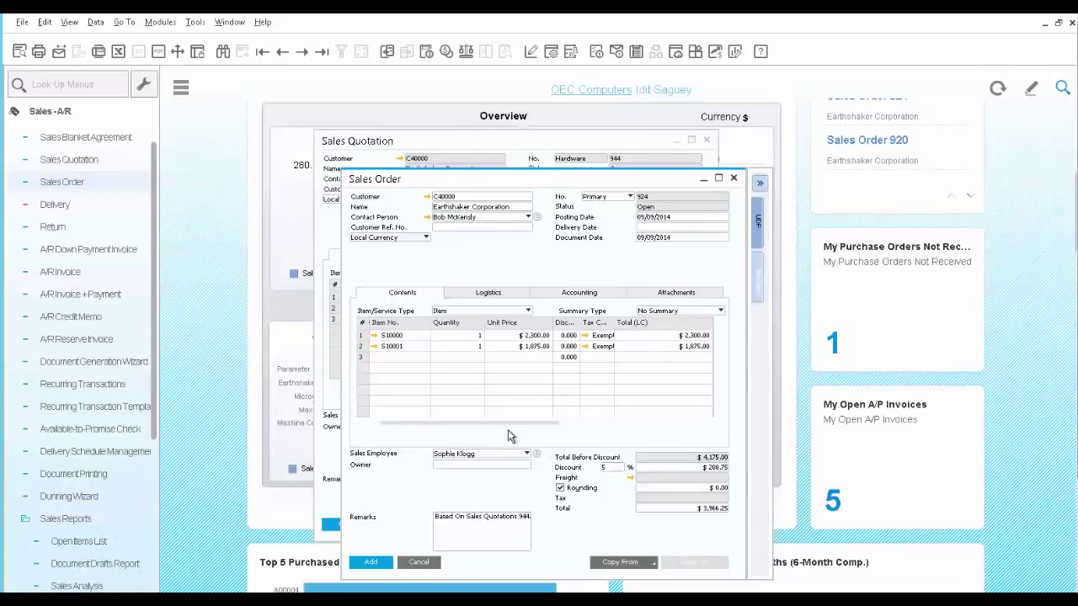
drag(511, 423, 665, 424)
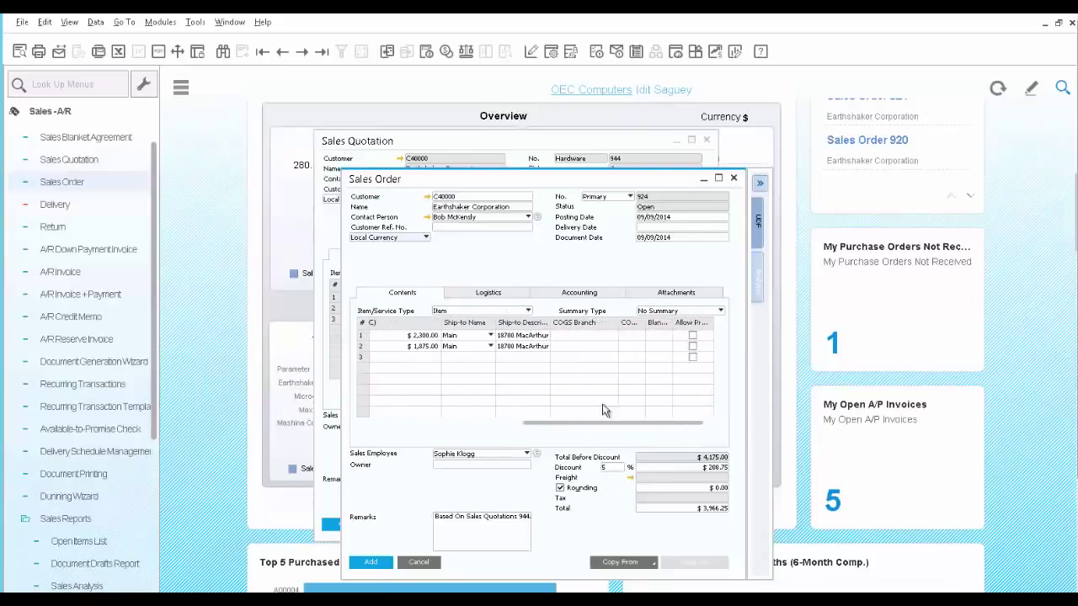
click(485, 355)
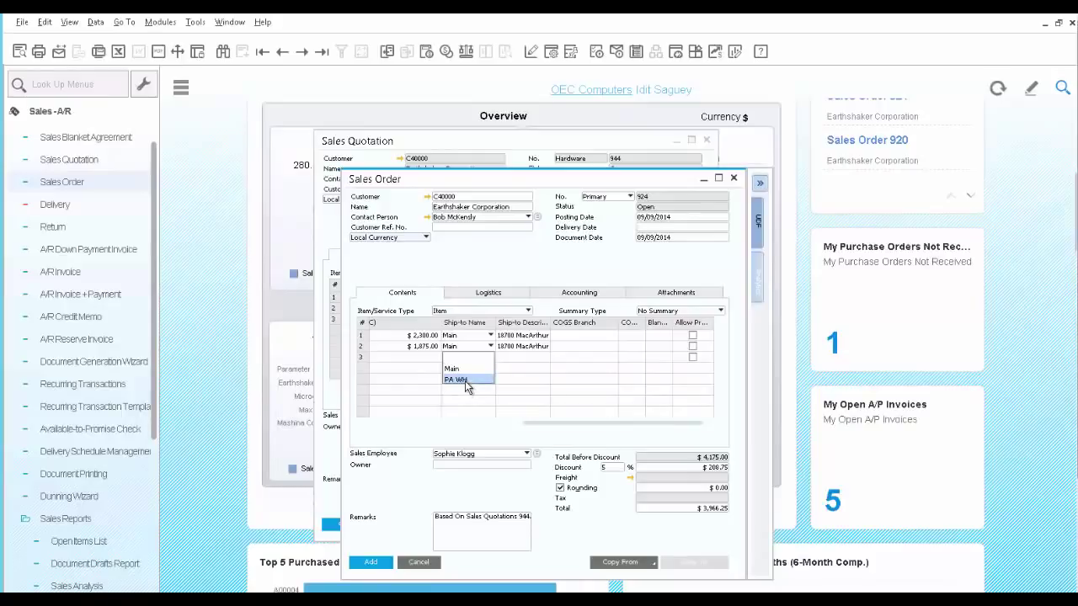
click(465, 381)
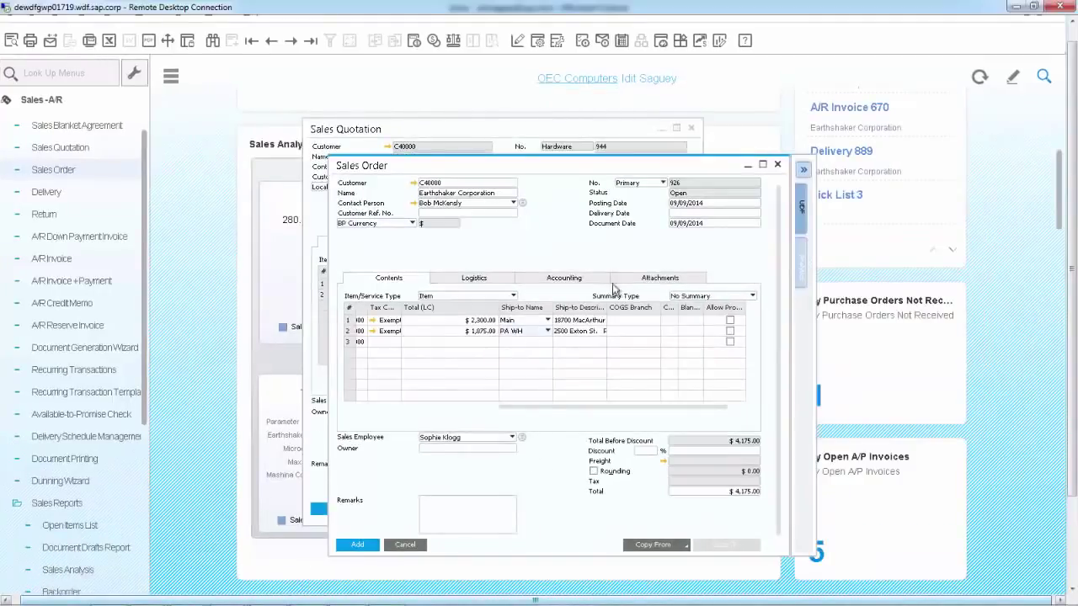
- Set the order's delivery date to 09/09/2014 and apply it to all rows
click(692, 216)
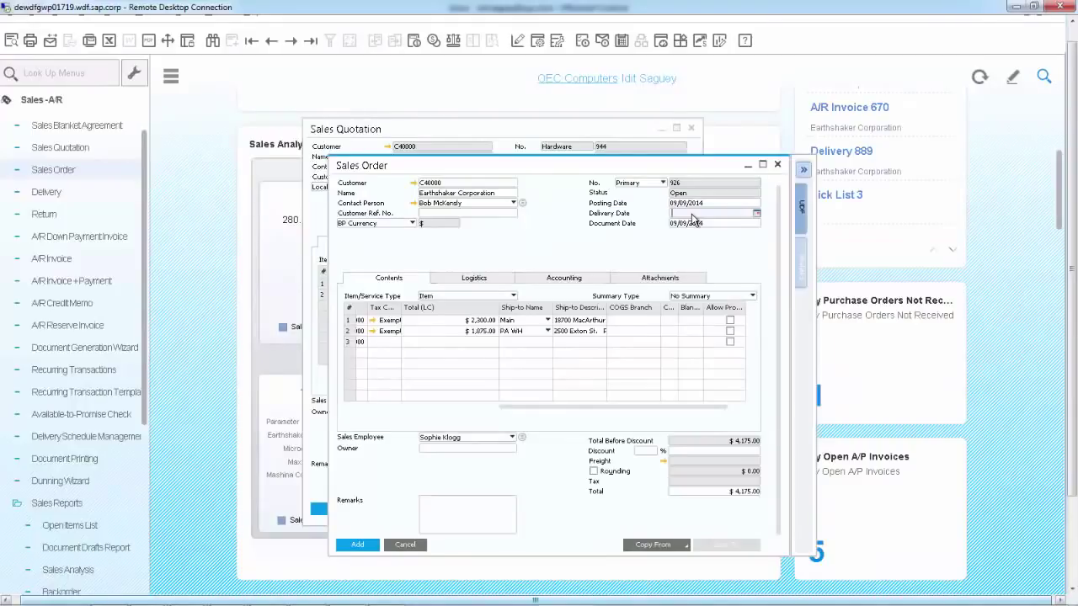
key(Tab)
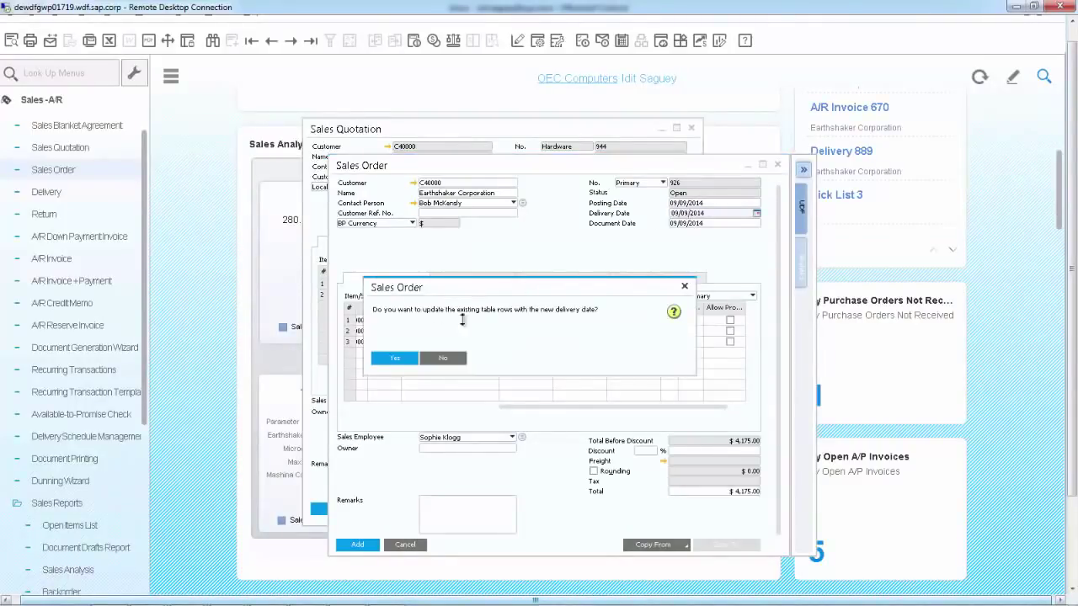
click(394, 359)
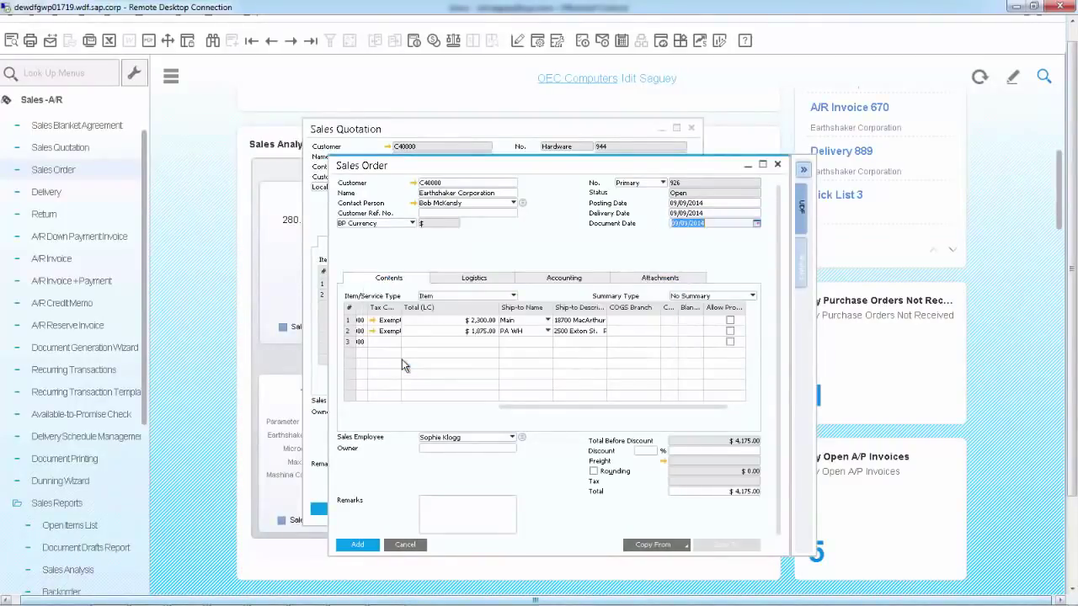
- Review ATP quantities, confirm the delivery schedule, and add the $4,175 sales order
click(358, 546)
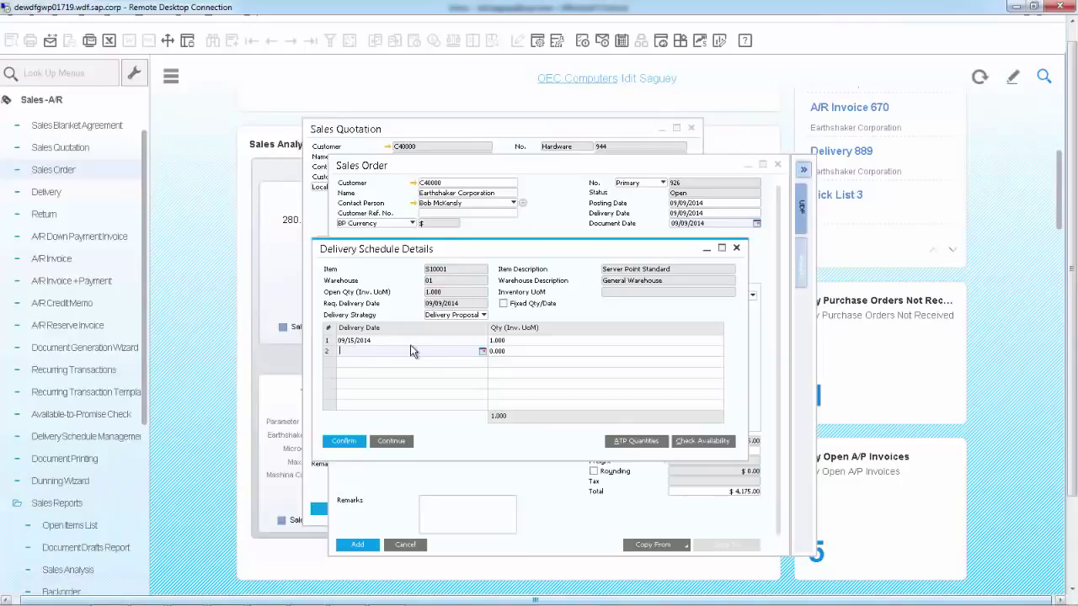
click(623, 441)
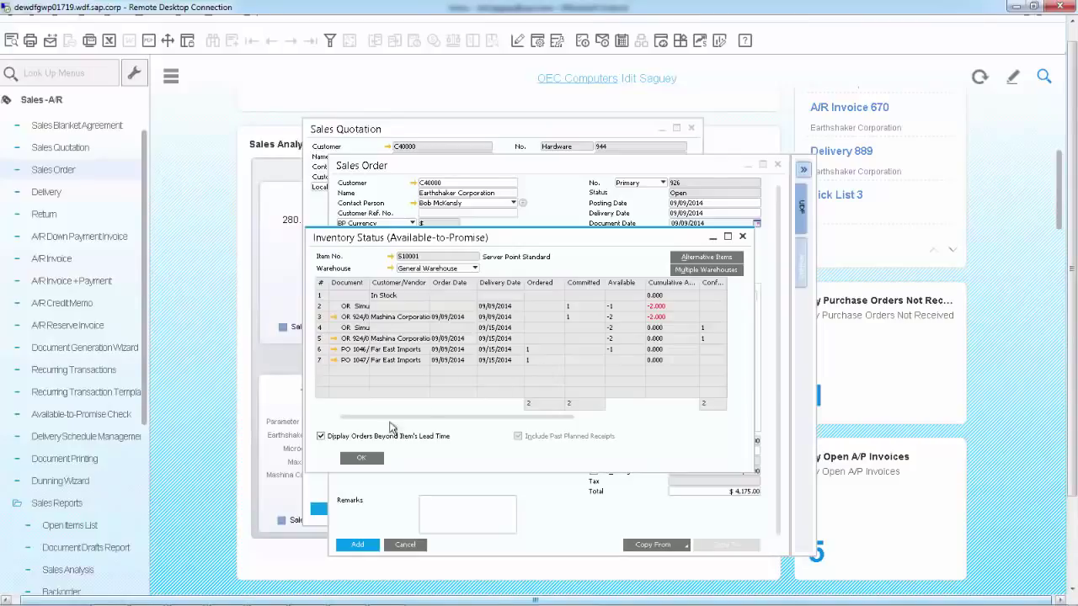
click(368, 460)
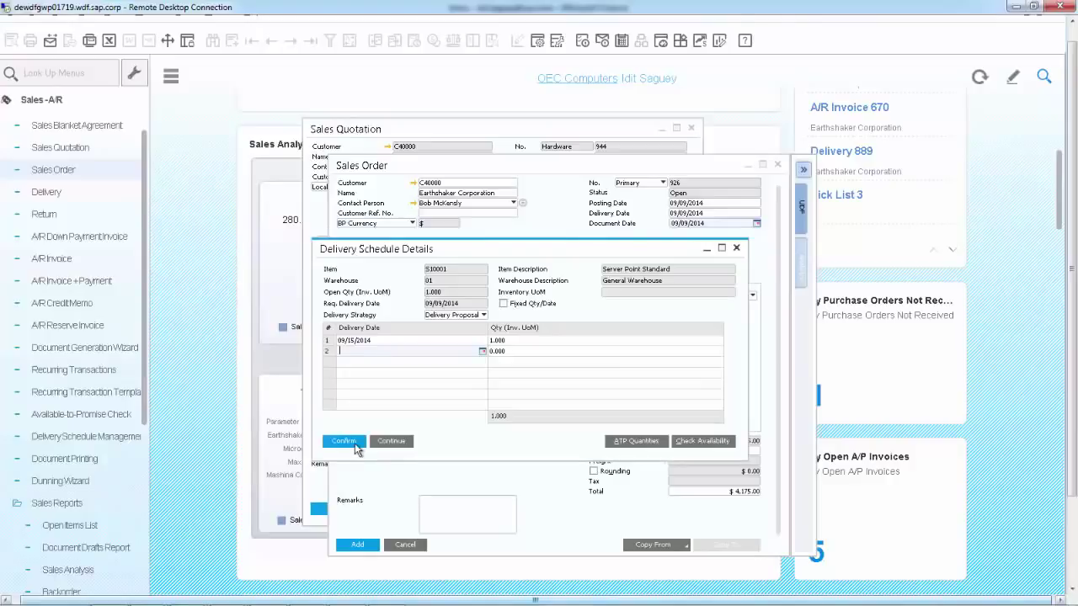
click(354, 443)
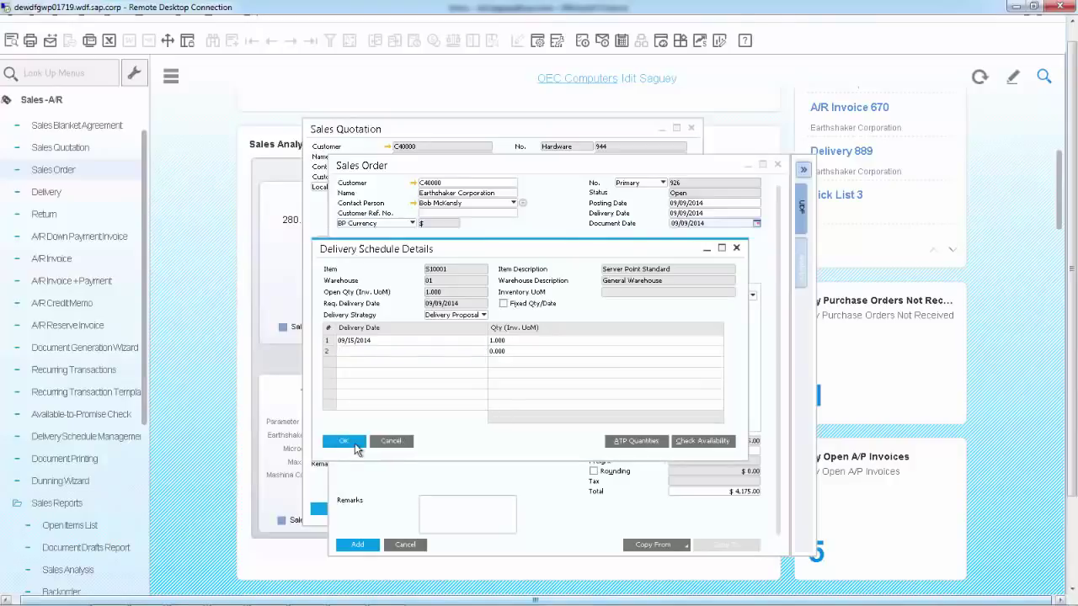
click(344, 441)
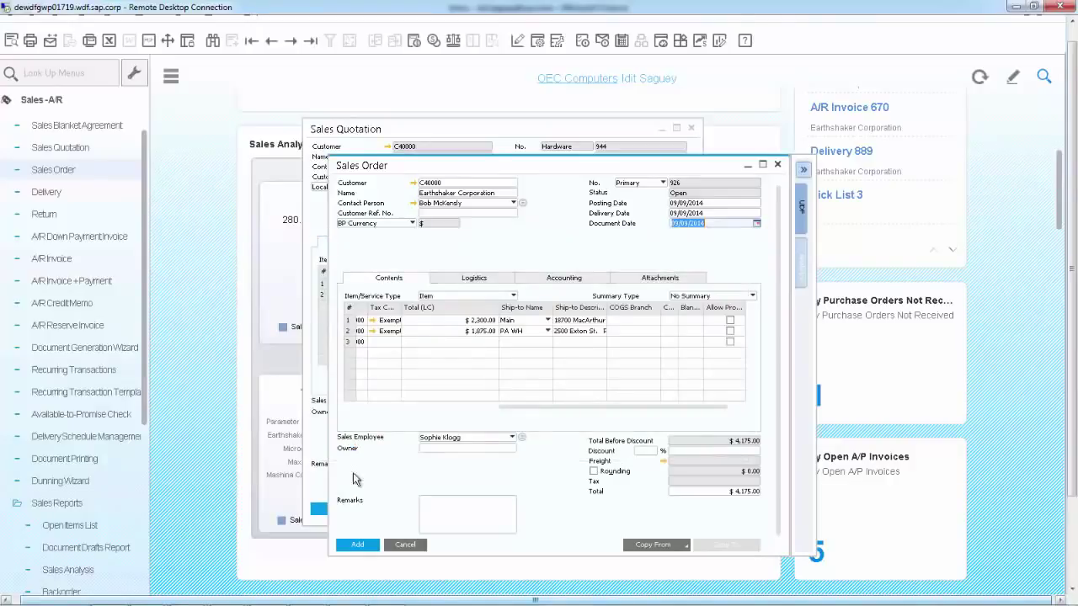
click(358, 545)
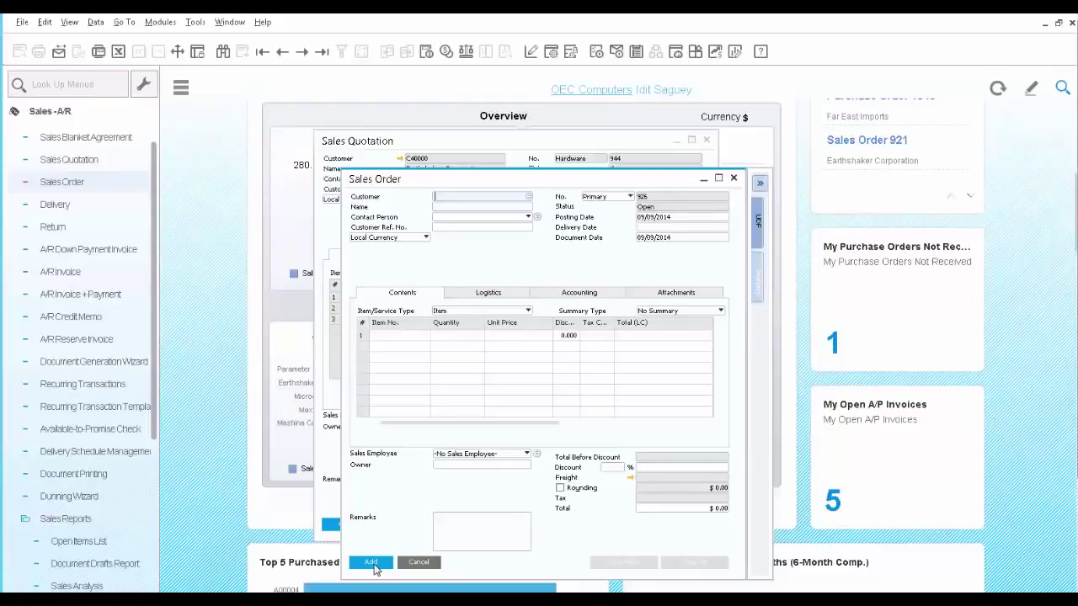
- Reopen the last saved Sales Order 925 and bring up the context menu on its second item line
click(320, 54)
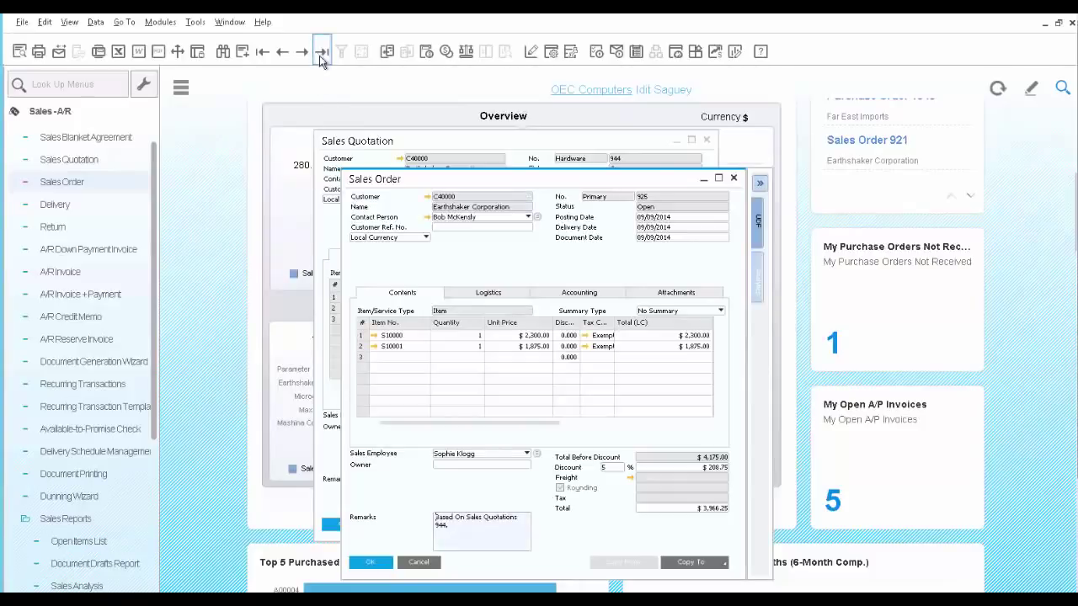
right_click(364, 349)
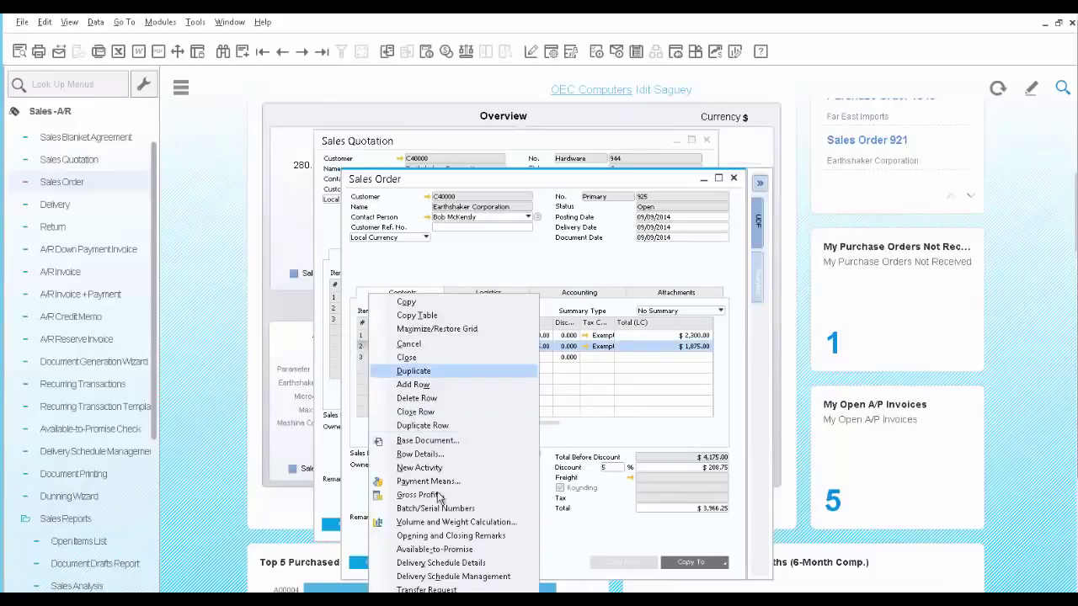
- In Delivery Schedule Management, move item S10001's unit from order 924 to 925, previewing 924 delayed to 09/15/2014
click(460, 578)
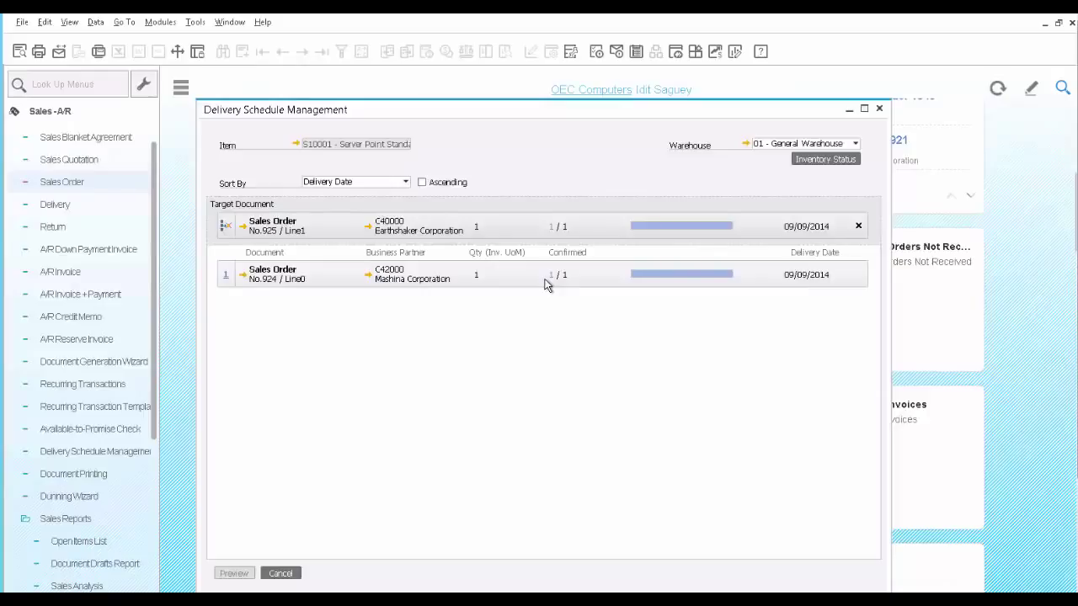
click(551, 225)
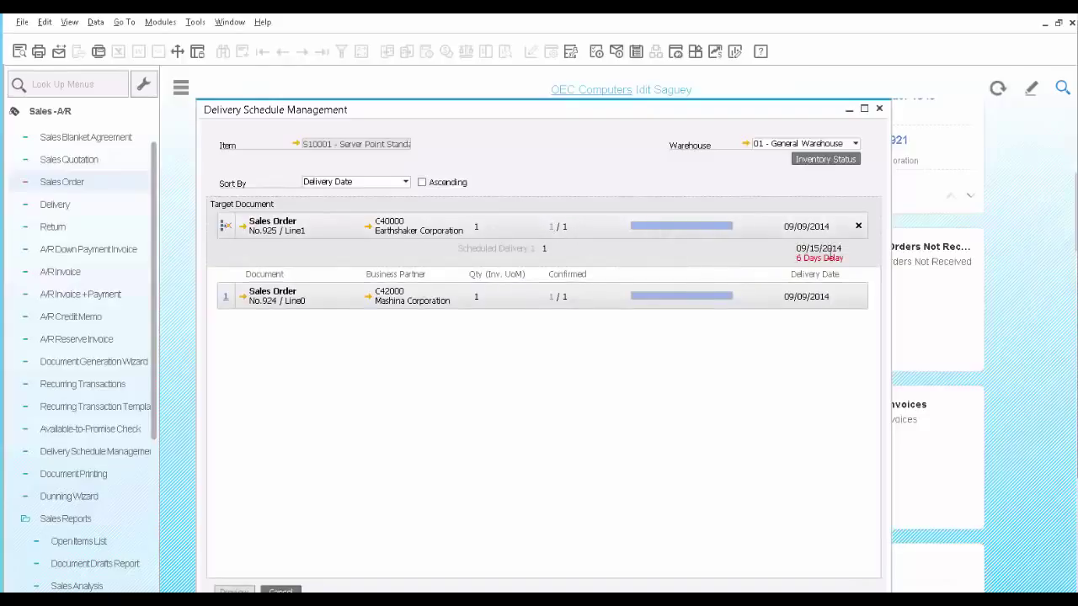
click(551, 295)
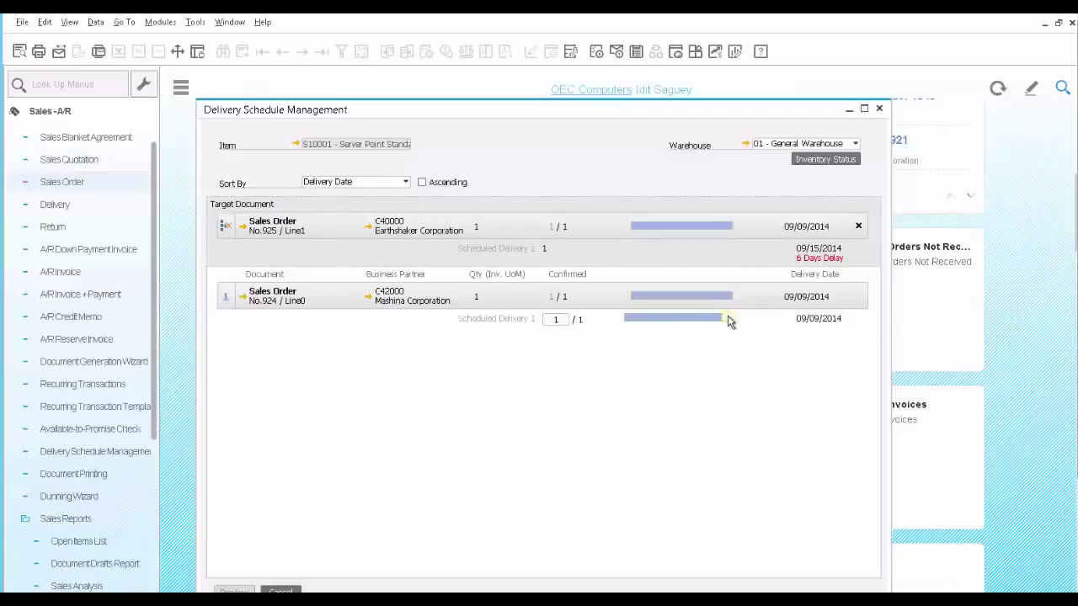
drag(637, 326, 632, 319)
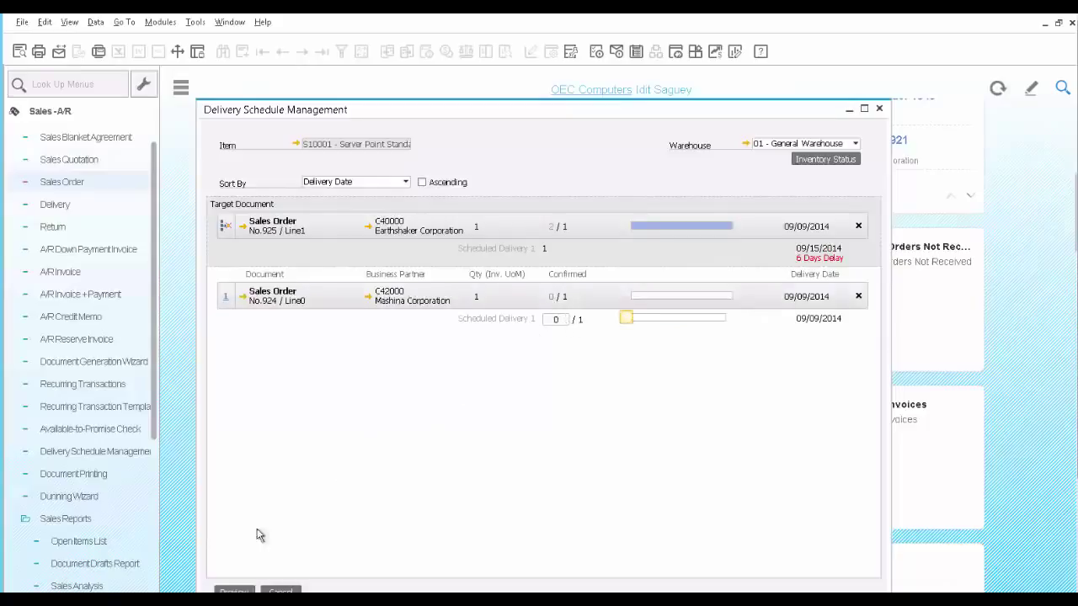
click(242, 588)
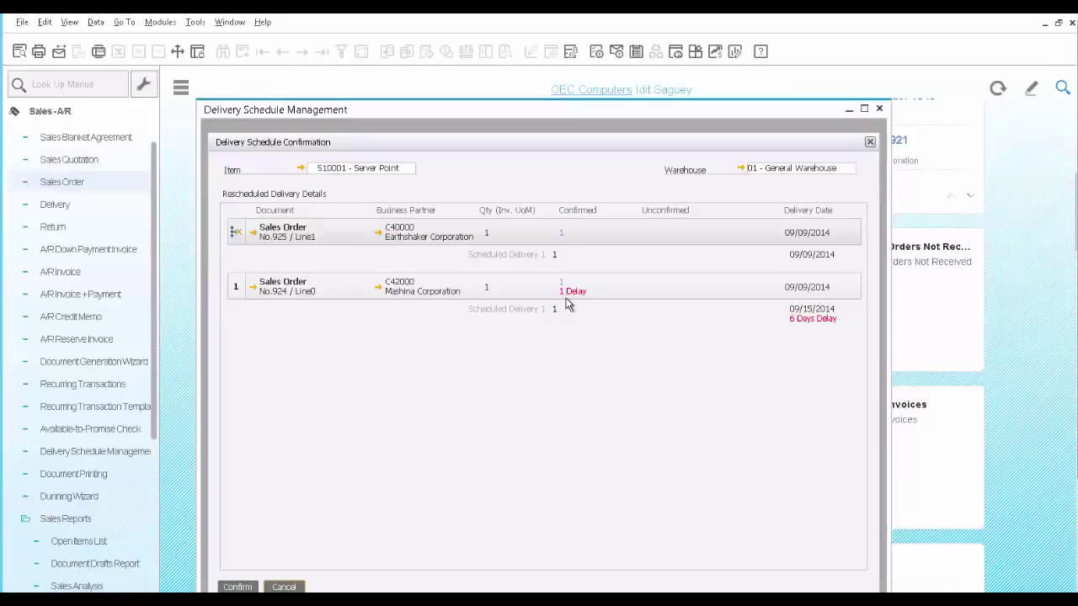
- Confirm the rescheduled deliveries and close Delivery Schedule Management
click(239, 586)
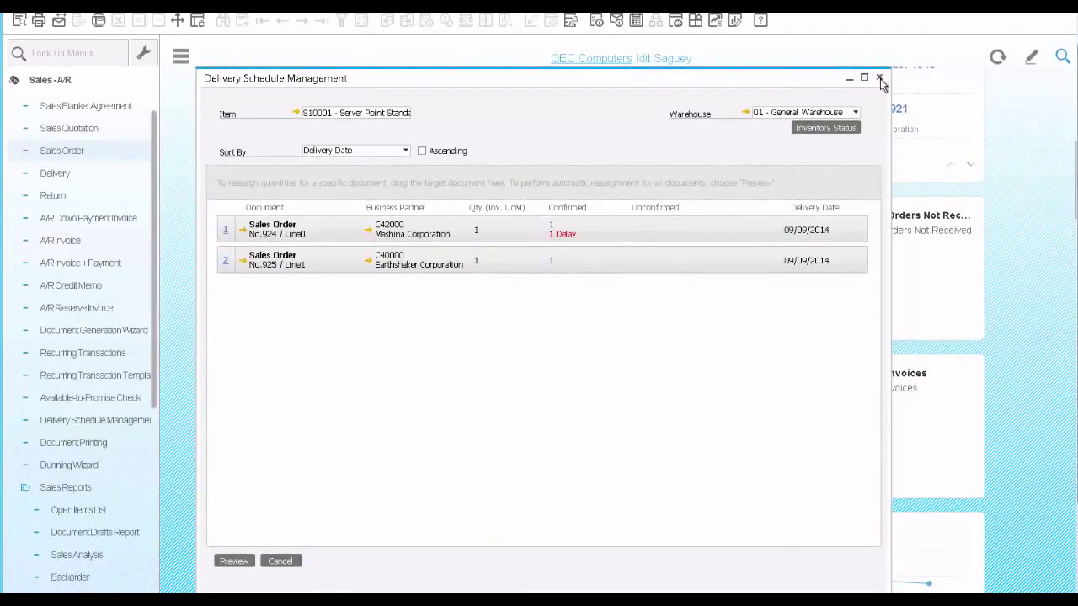
click(878, 78)
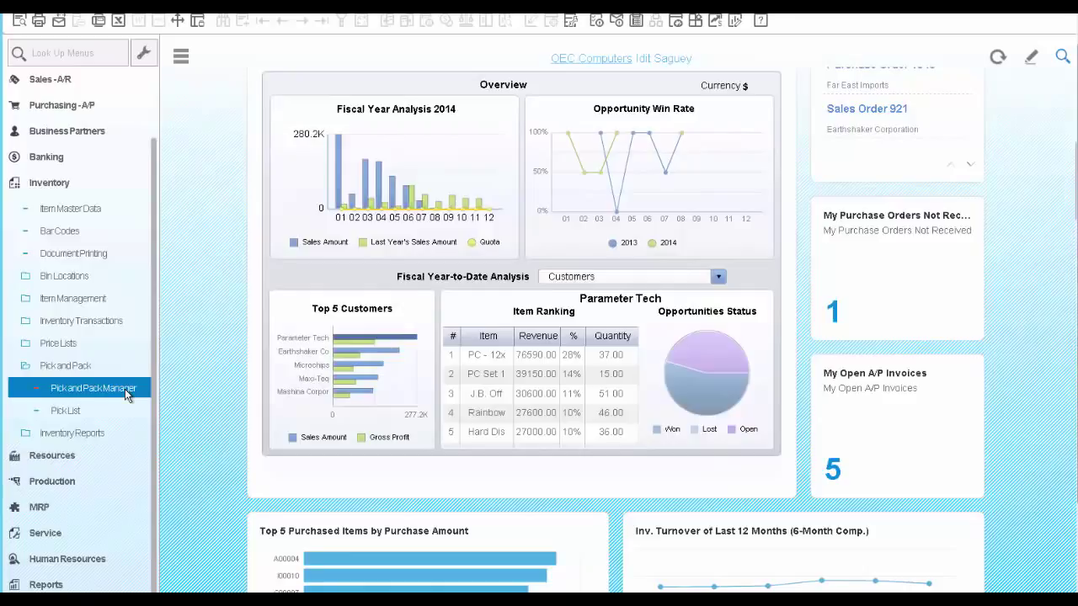
- Filter the Pick and Pack Manager to sales order 925, listing its open lines S10000 and S10001
click(126, 389)
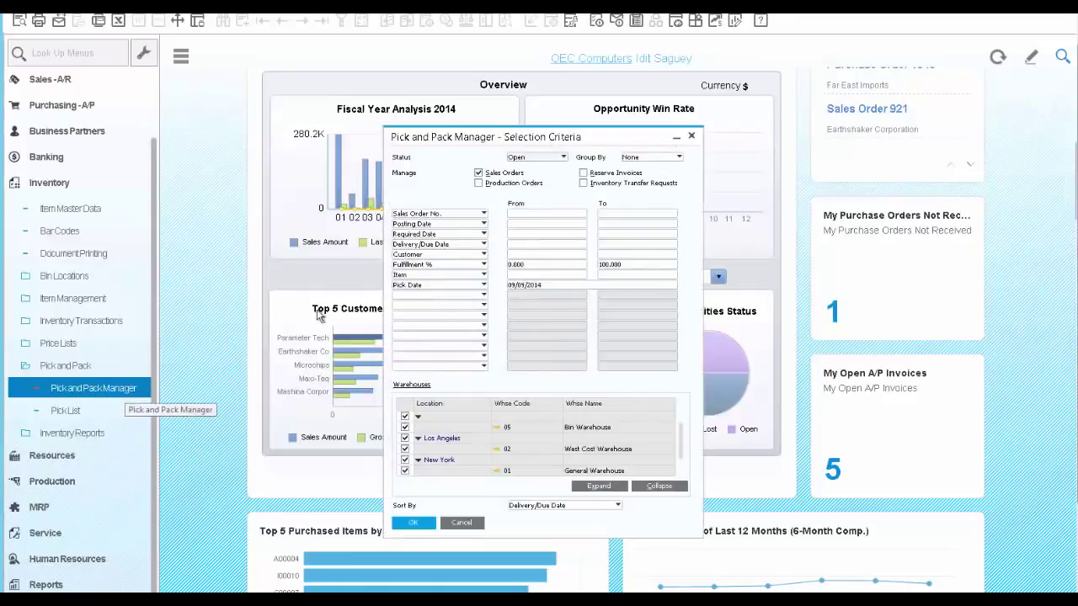
click(522, 216)
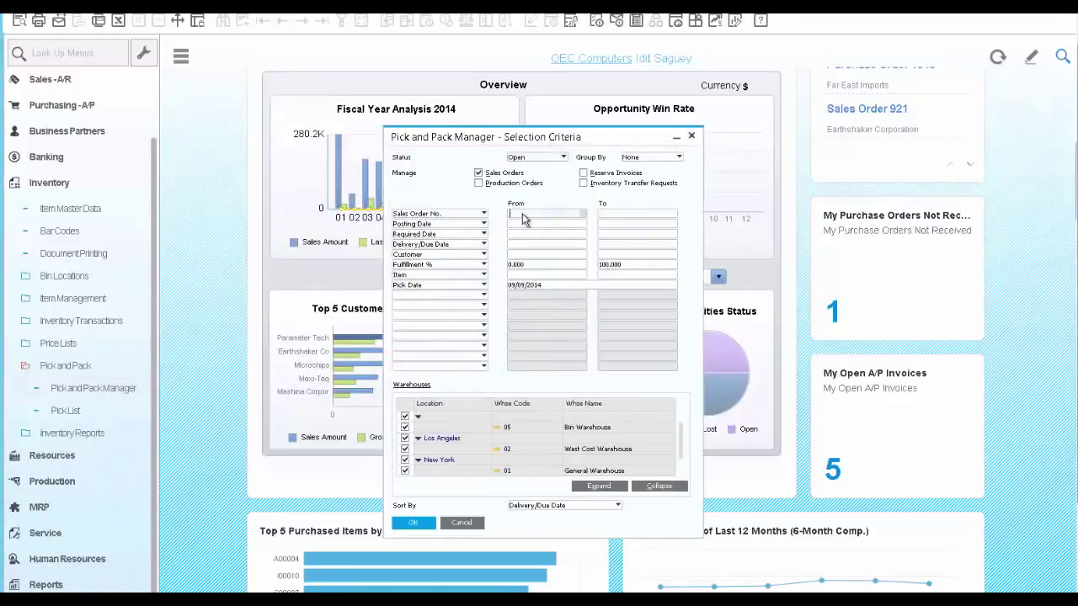
text(925)
key(Tab)
click(411, 523)
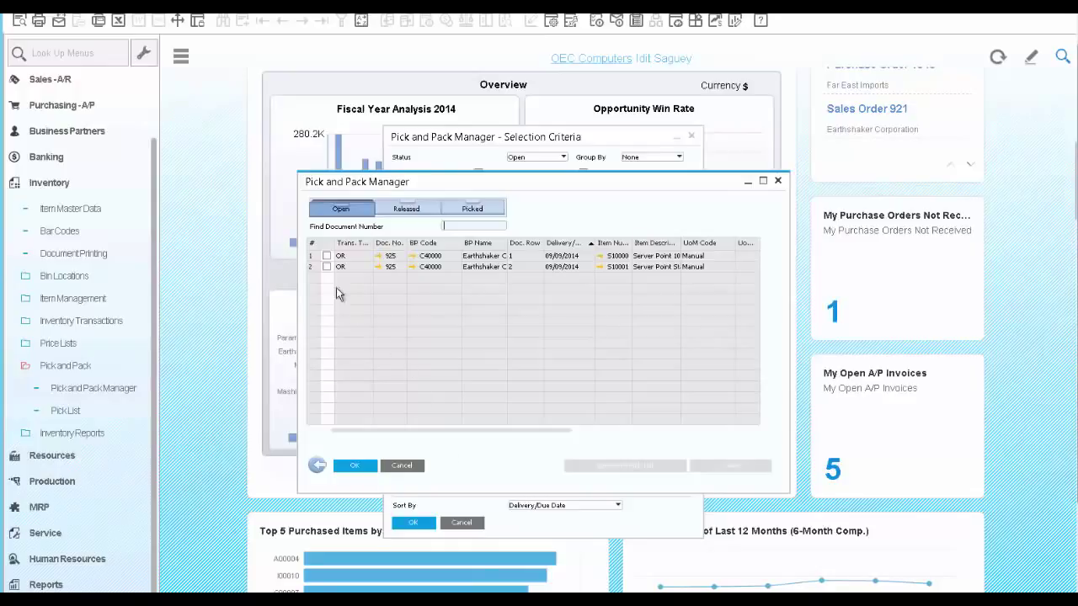
- Release both order 925 lines through the pick list wizard, generating pick list 3
click(327, 256)
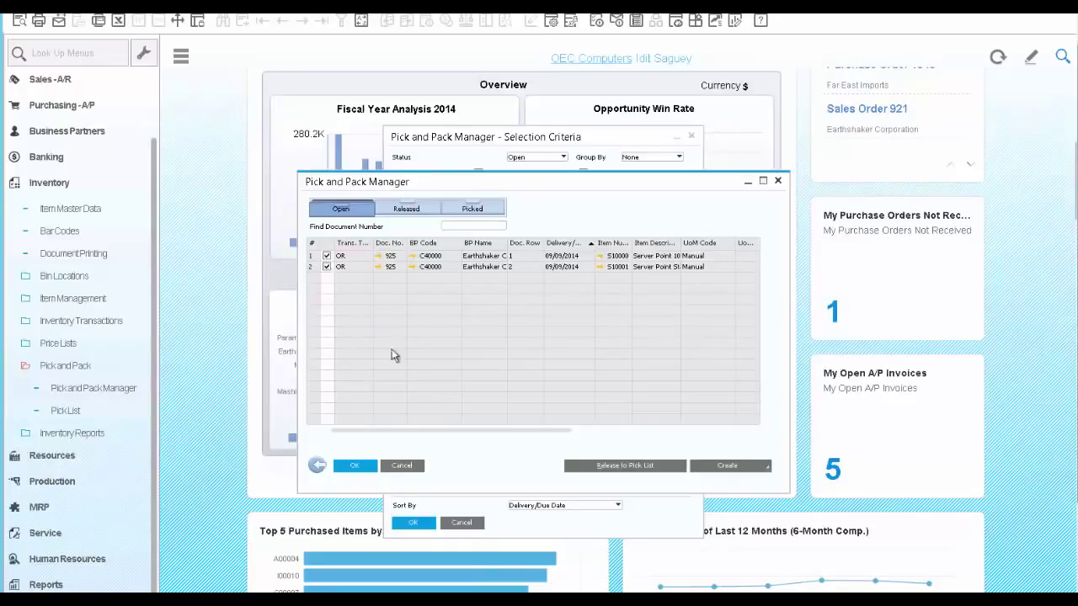
click(608, 464)
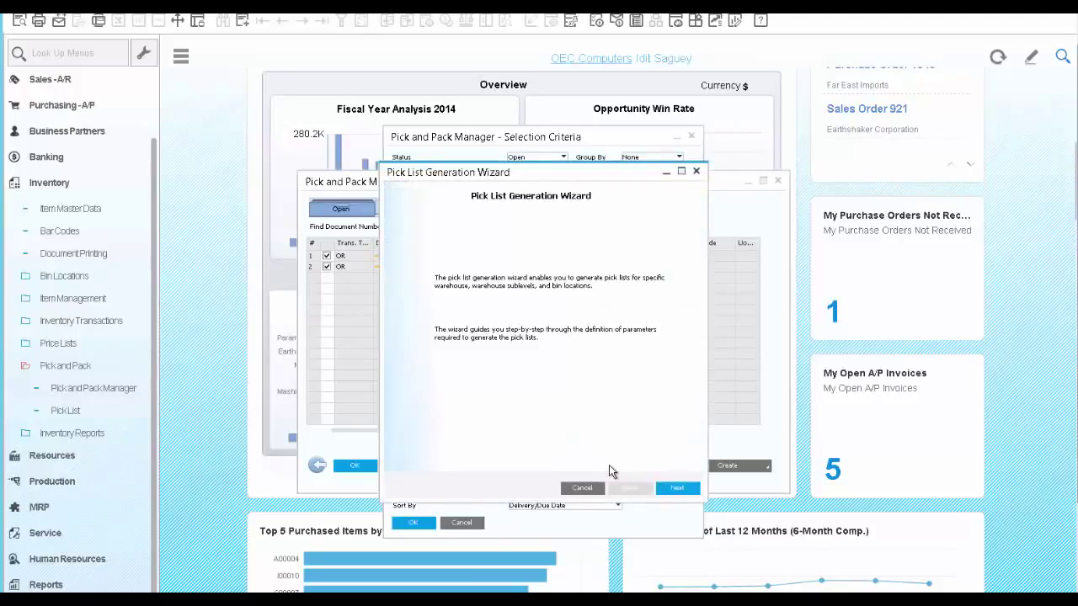
click(678, 490)
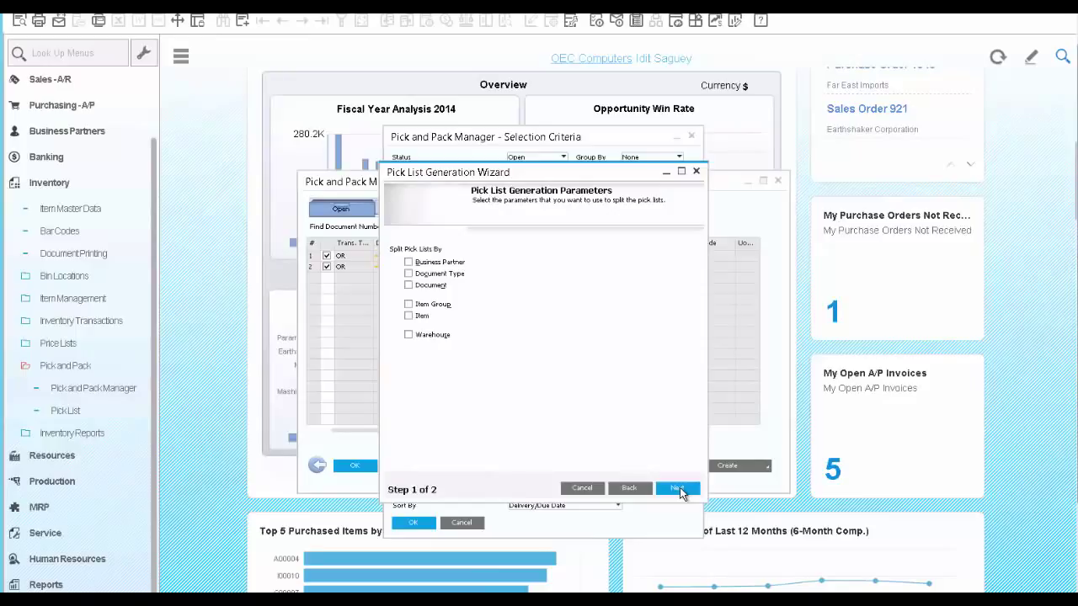
click(677, 490)
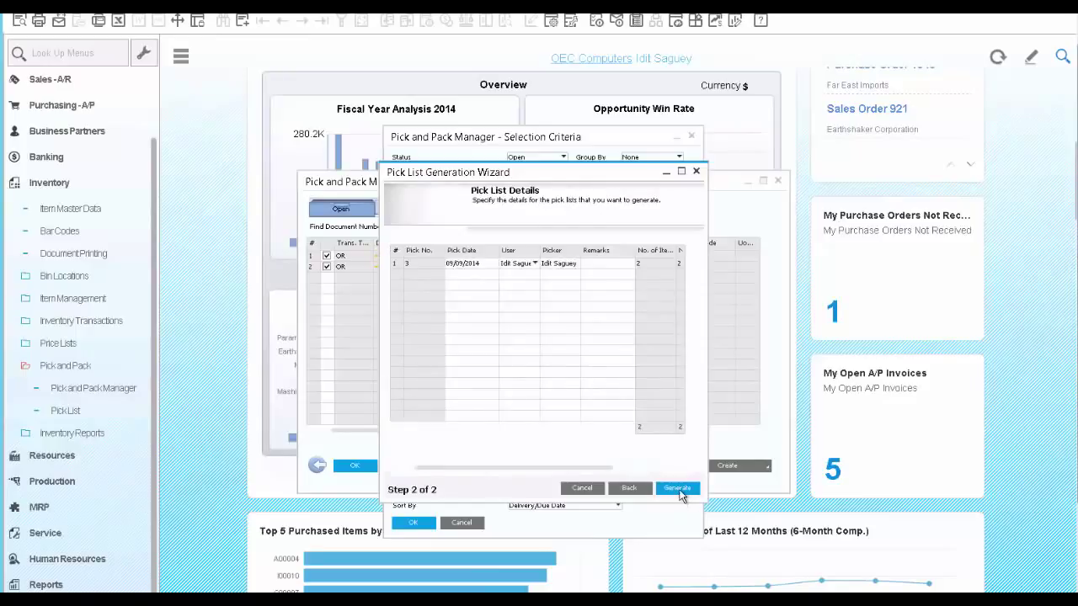
click(679, 492)
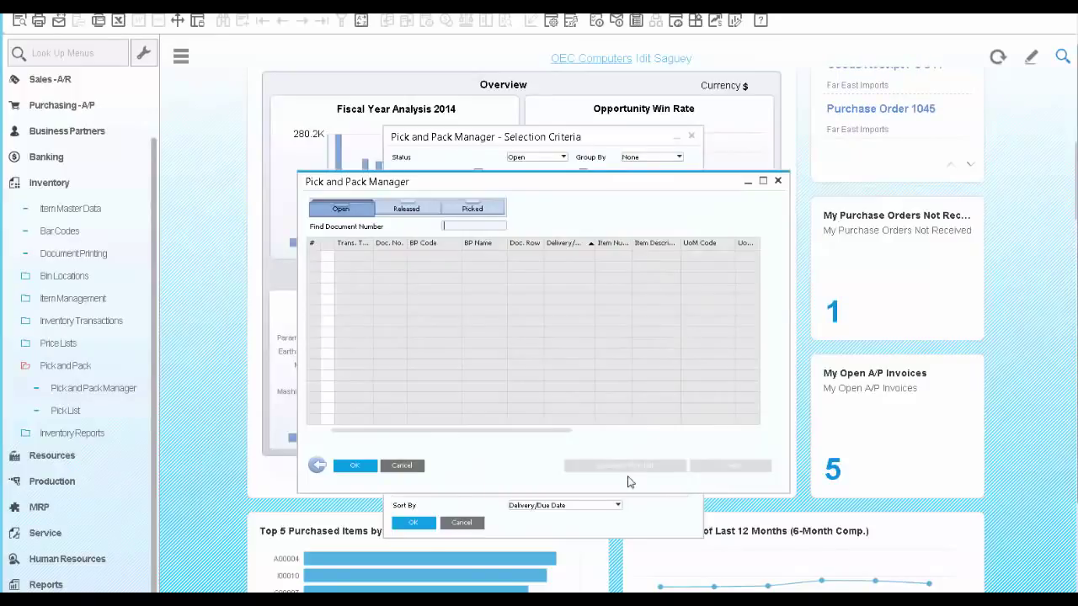
- Open released pick list 3, mark all lines as picked, and select the first line's Picked quantity
click(405, 210)
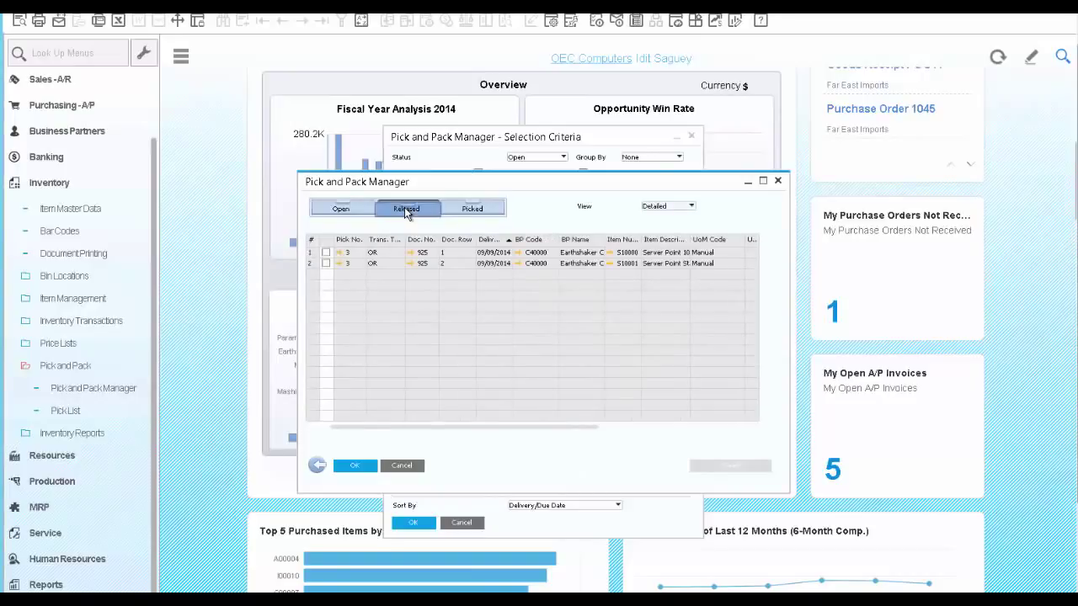
click(340, 253)
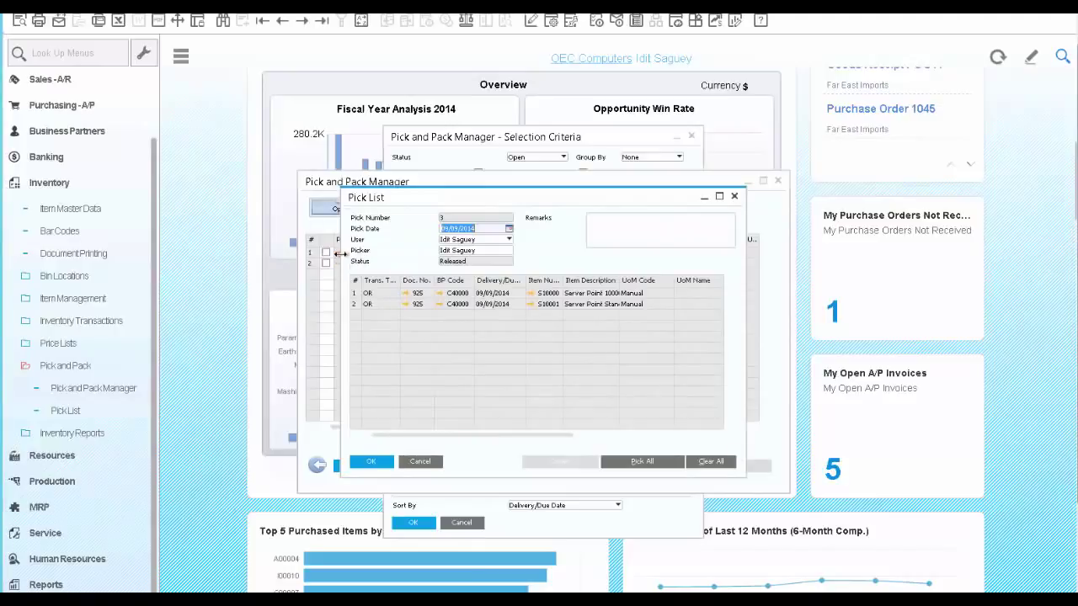
click(633, 465)
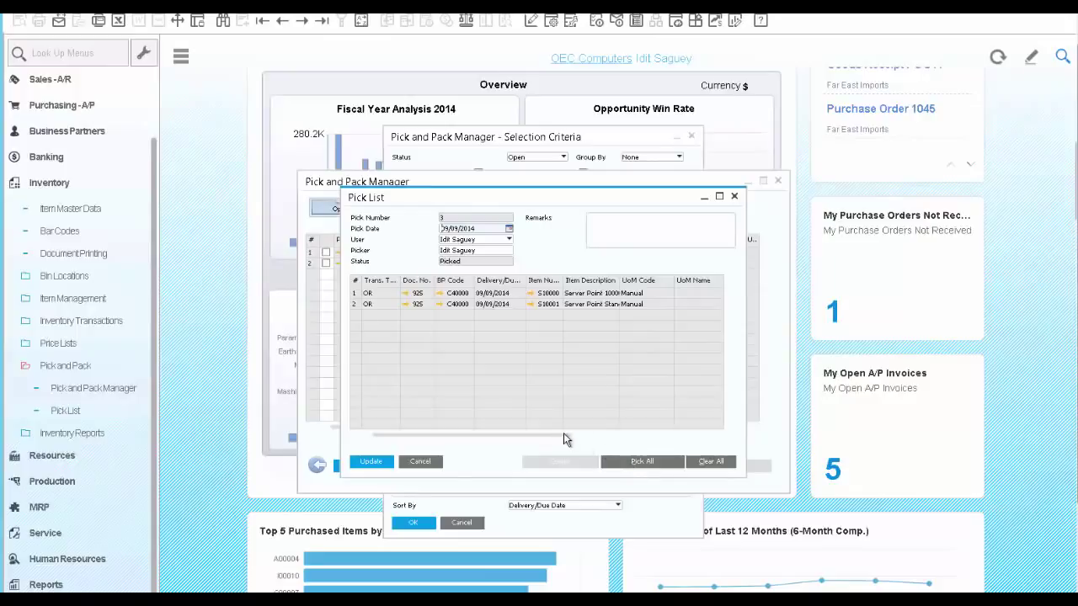
drag(564, 435, 723, 434)
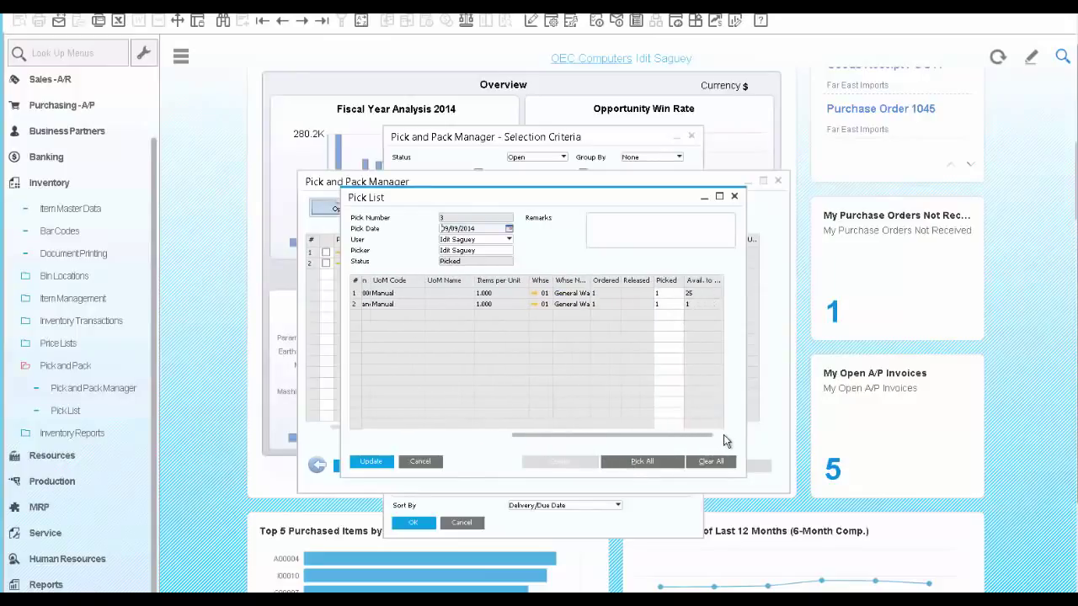
click(674, 293)
- Auto-select serial number S1-000201 for the S10000 line and update pick list 3
right_click(672, 296)
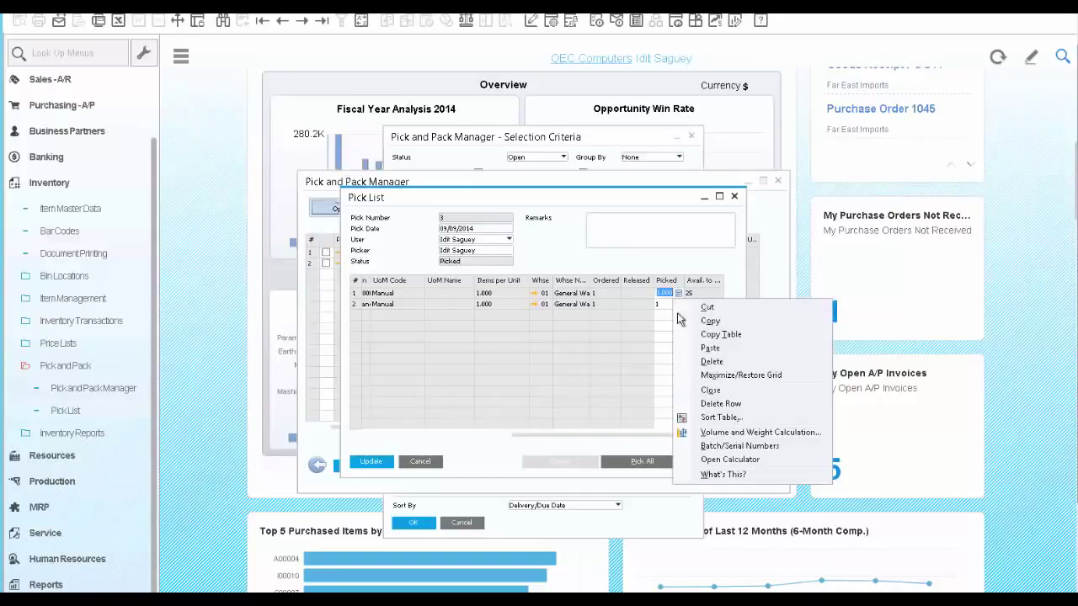
click(725, 446)
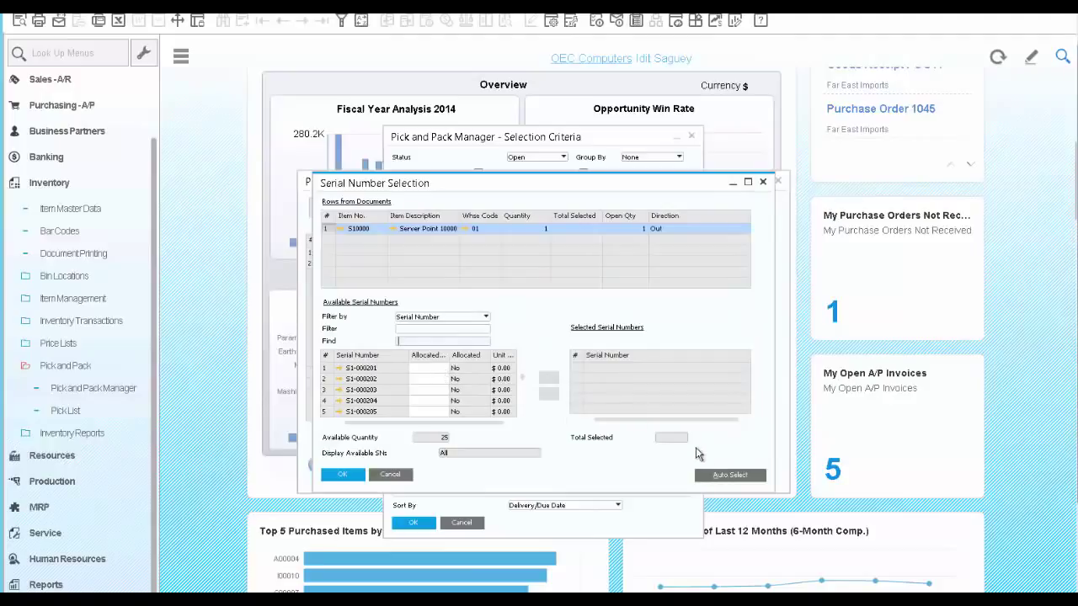
click(709, 476)
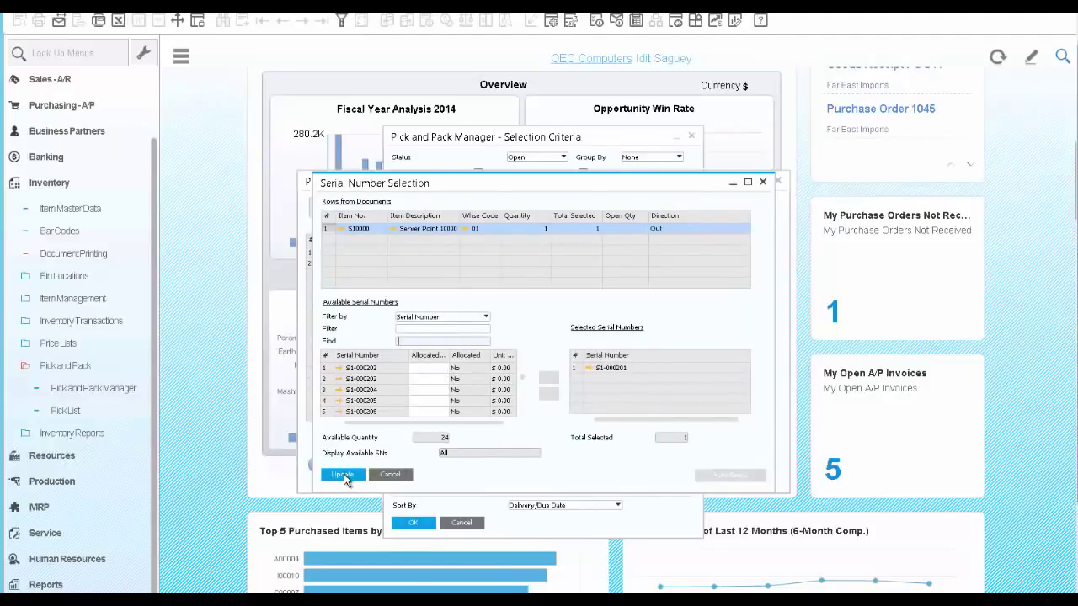
click(342, 475)
click(343, 475)
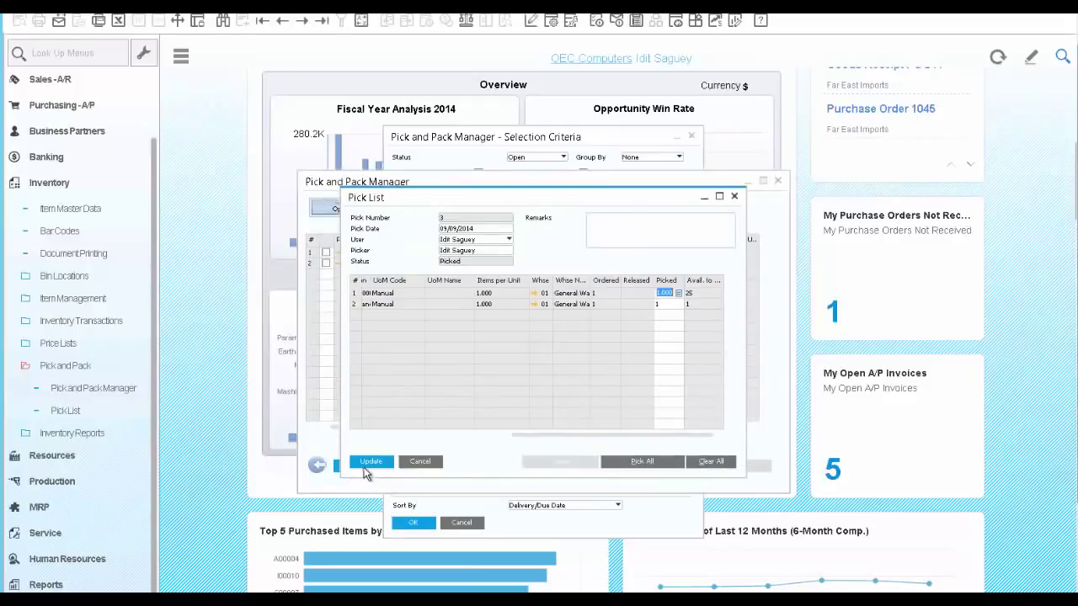
click(370, 464)
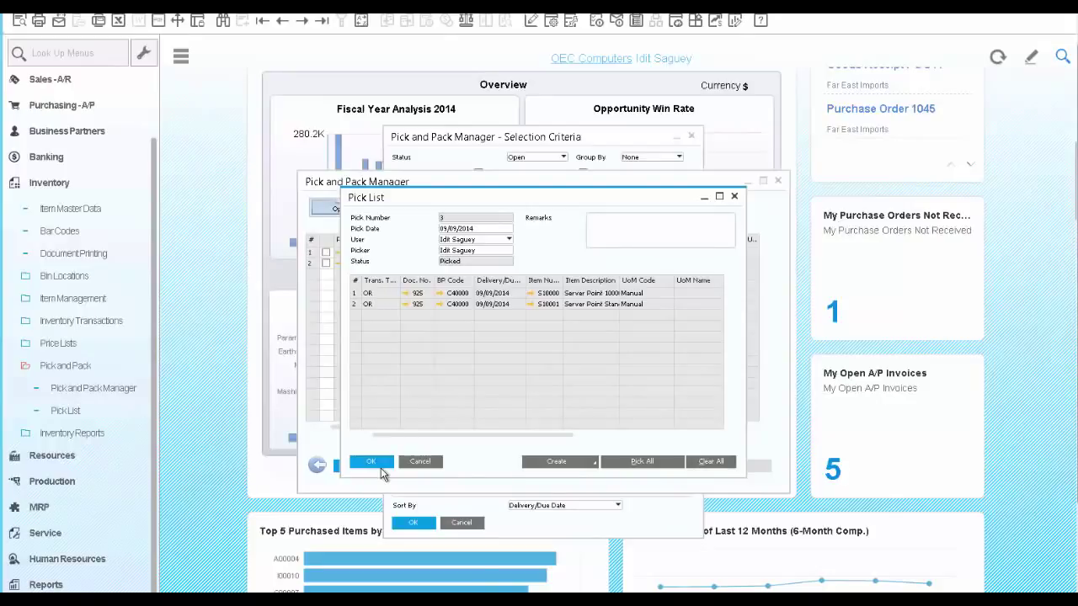
- Create automatic deliveries from pick list 3, accepting the confirmation message
click(591, 464)
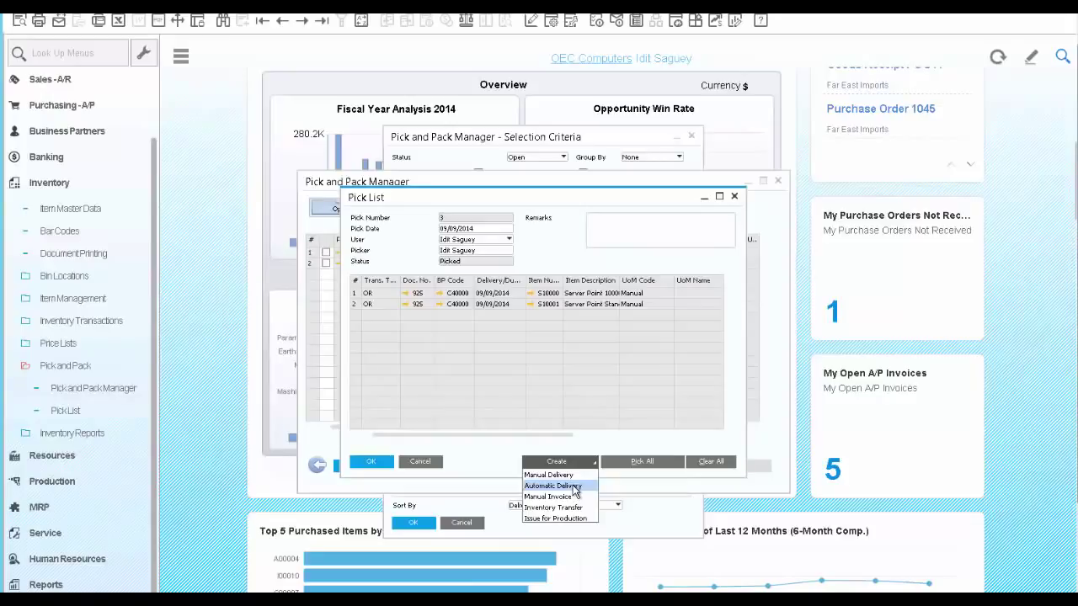
click(575, 487)
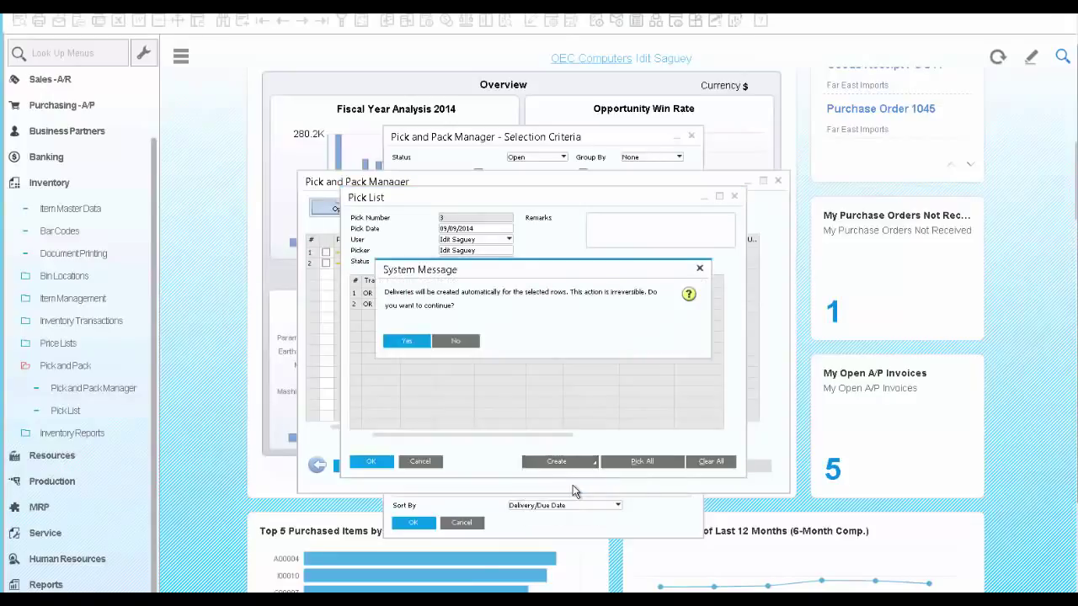
click(410, 342)
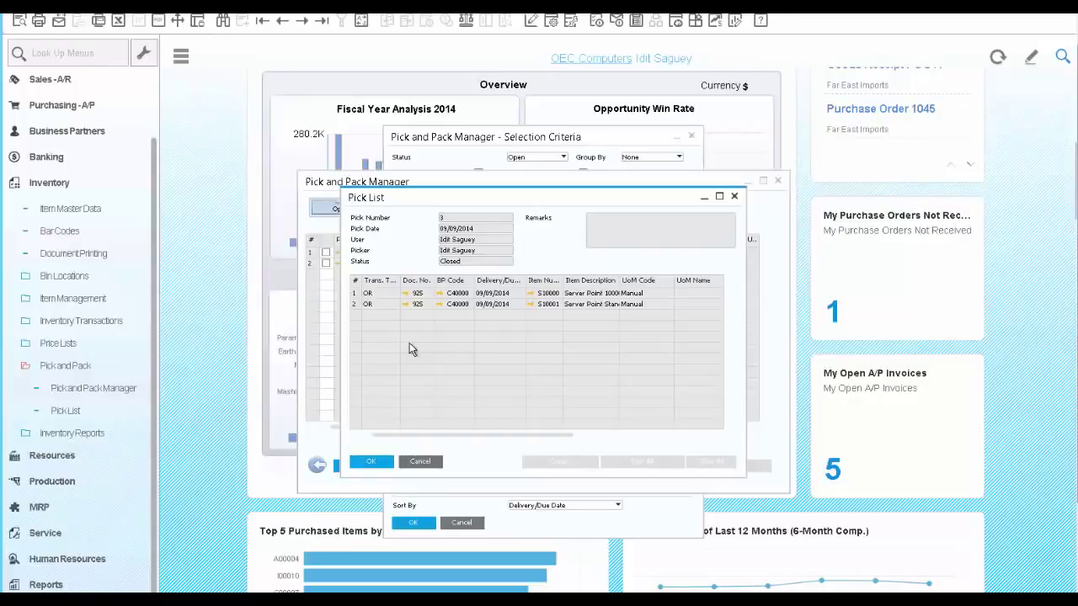
- Start a new A/R invoice for customer C40000, Earthshaker Corporation
click(57, 82)
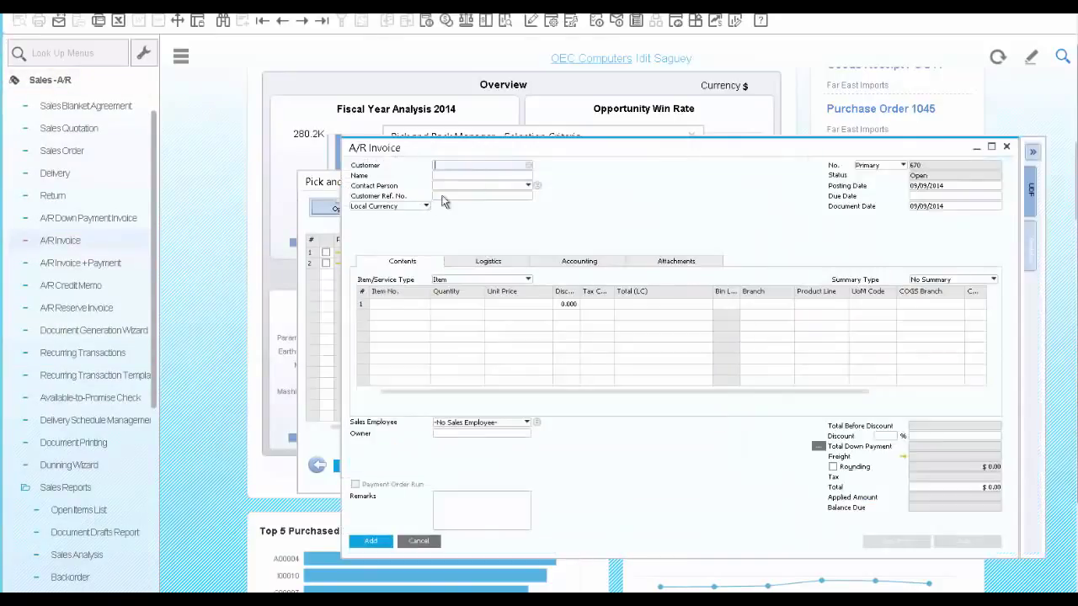
click(529, 166)
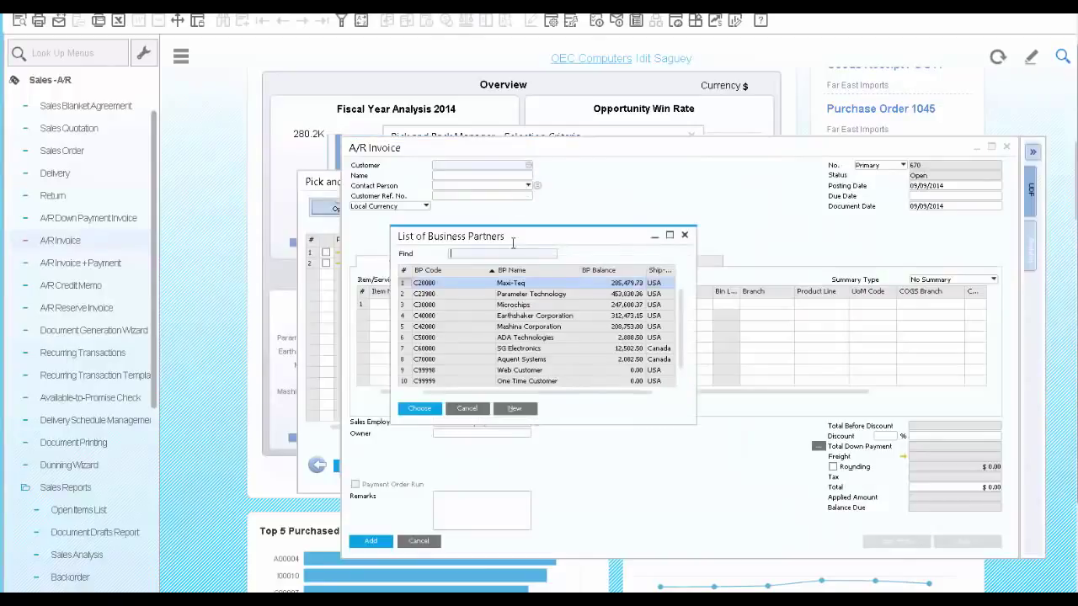
click(504, 317)
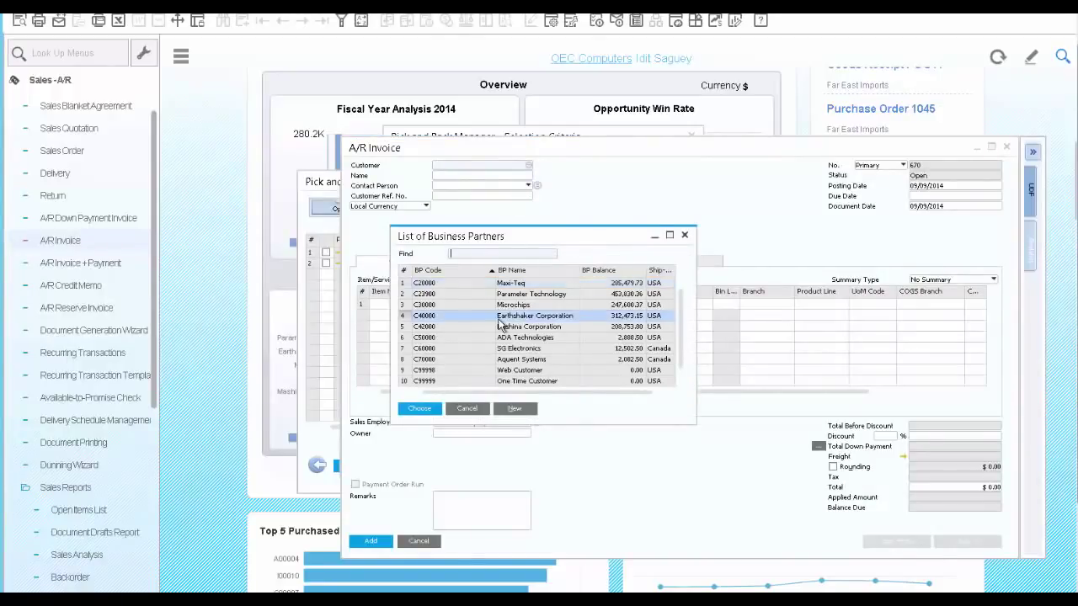
click(425, 408)
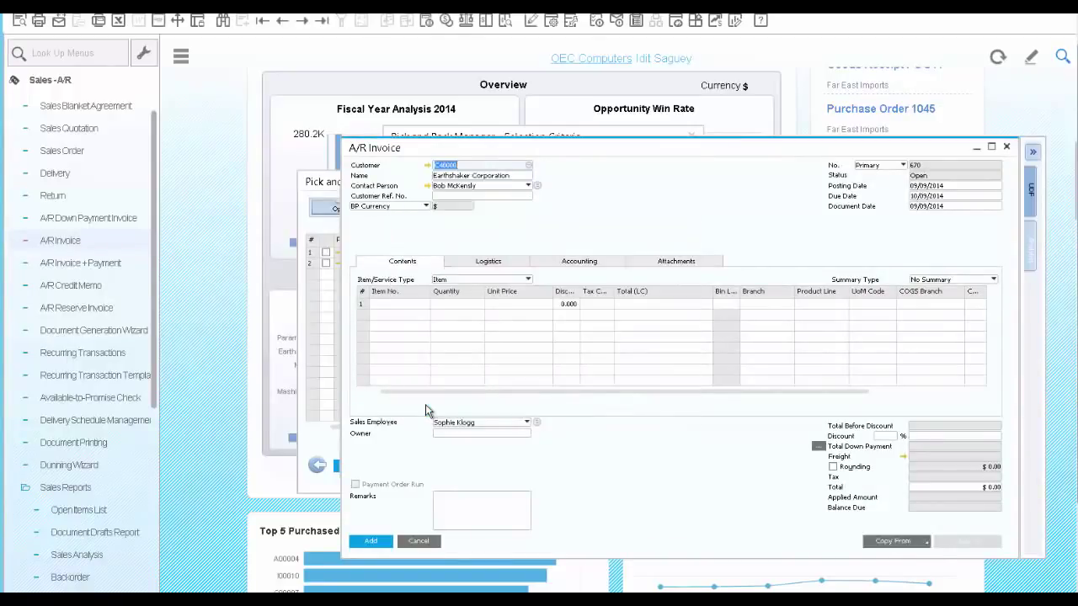
- Copy deliveries 888 and 889 into the invoice and add it for $3,966.25
click(926, 541)
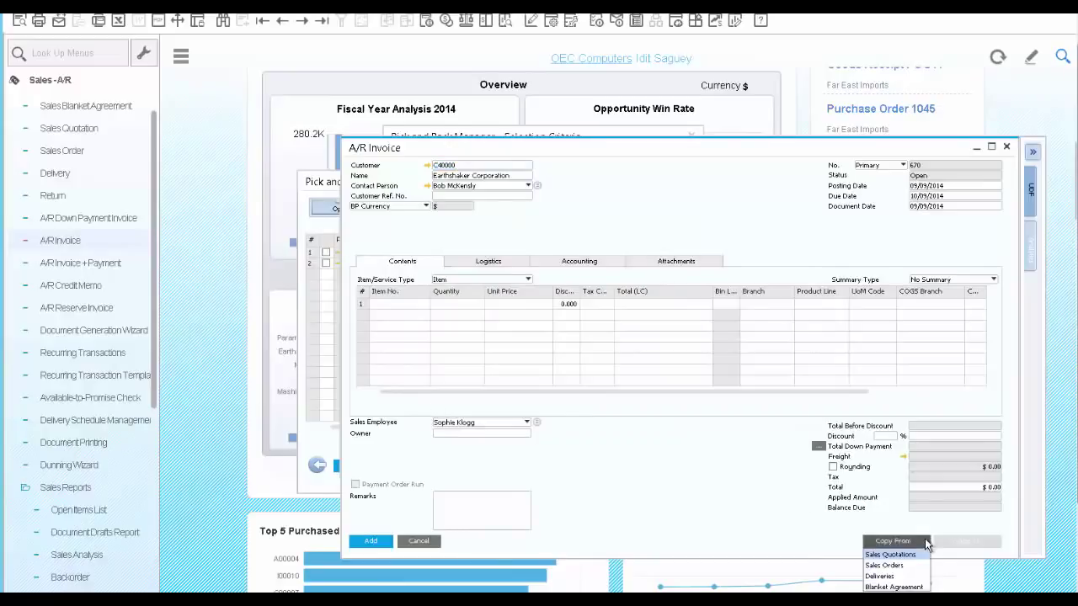
click(889, 576)
drag(818, 349, 820, 402)
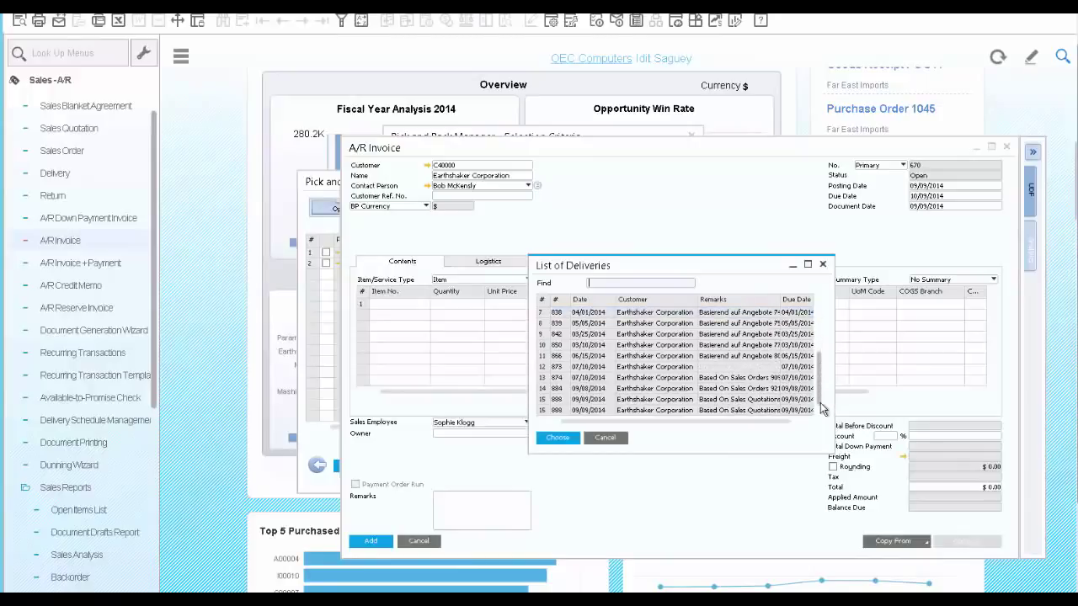
click(562, 402)
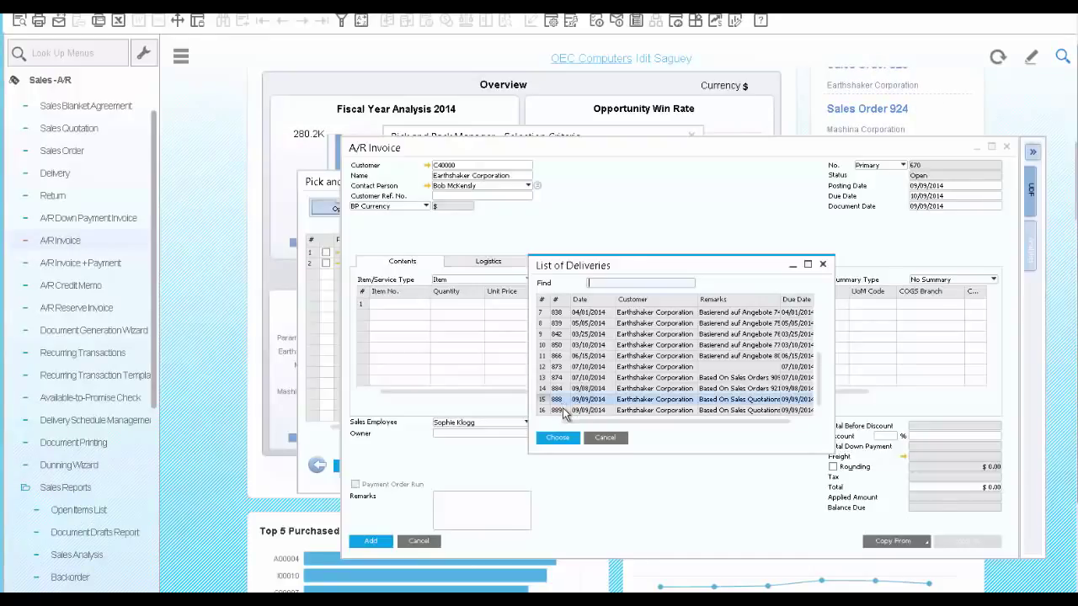
ctrl+click(564, 412)
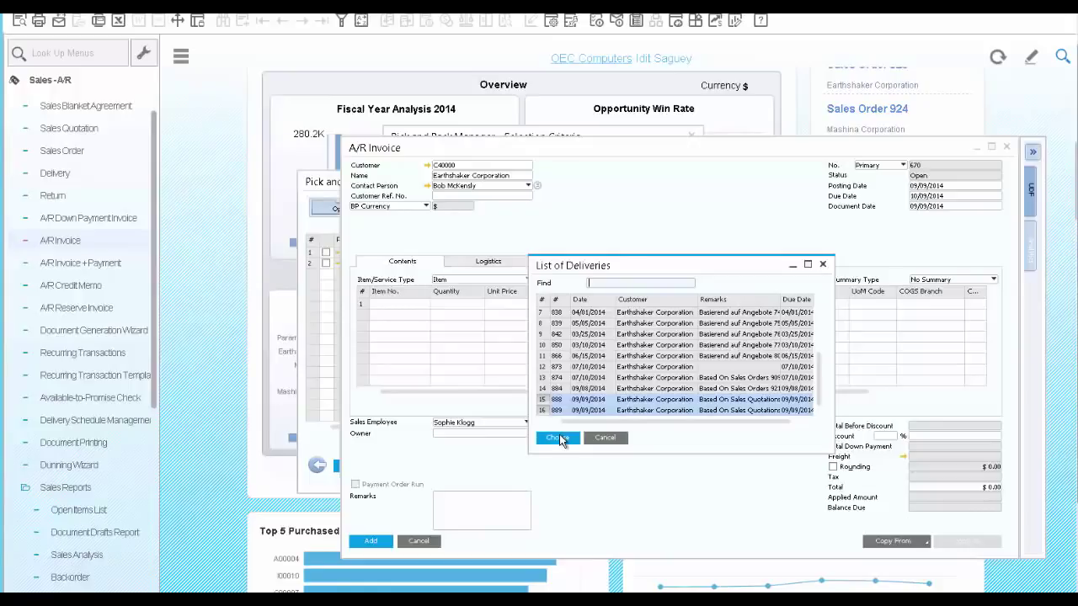
click(557, 438)
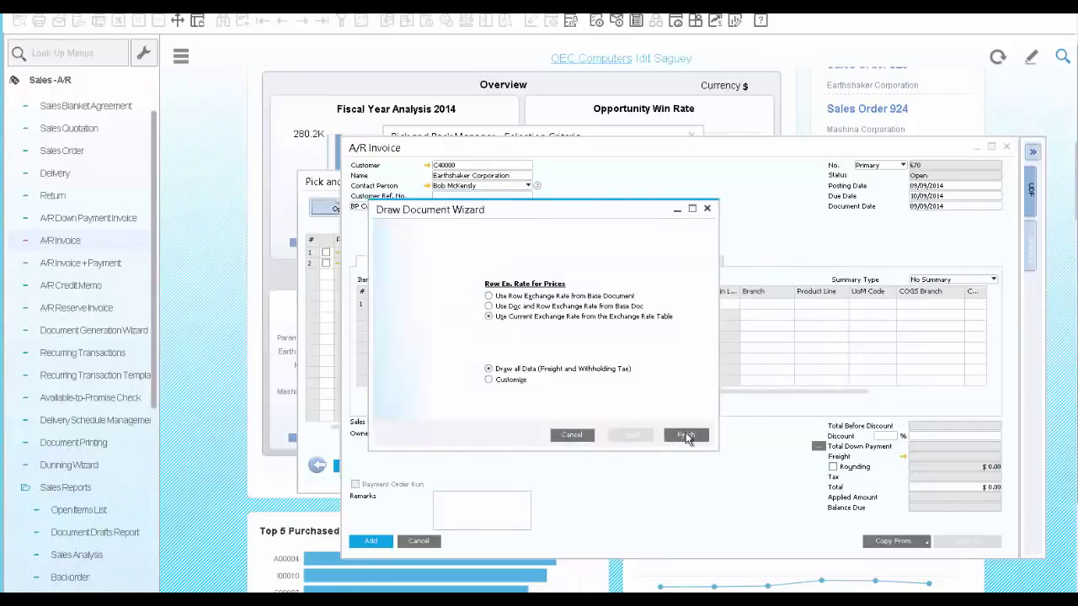
click(686, 435)
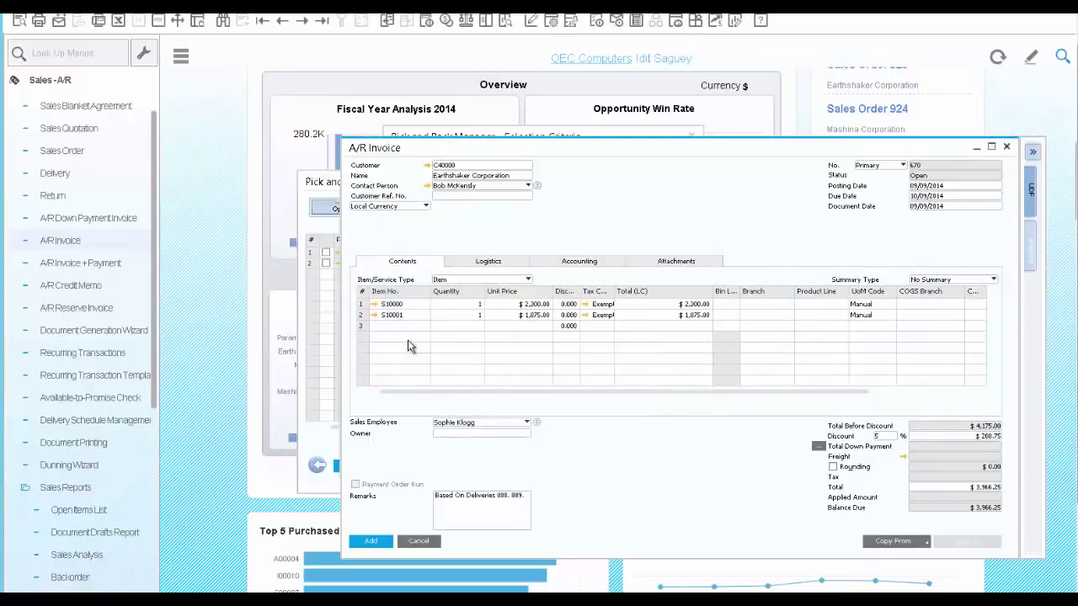
click(372, 542)
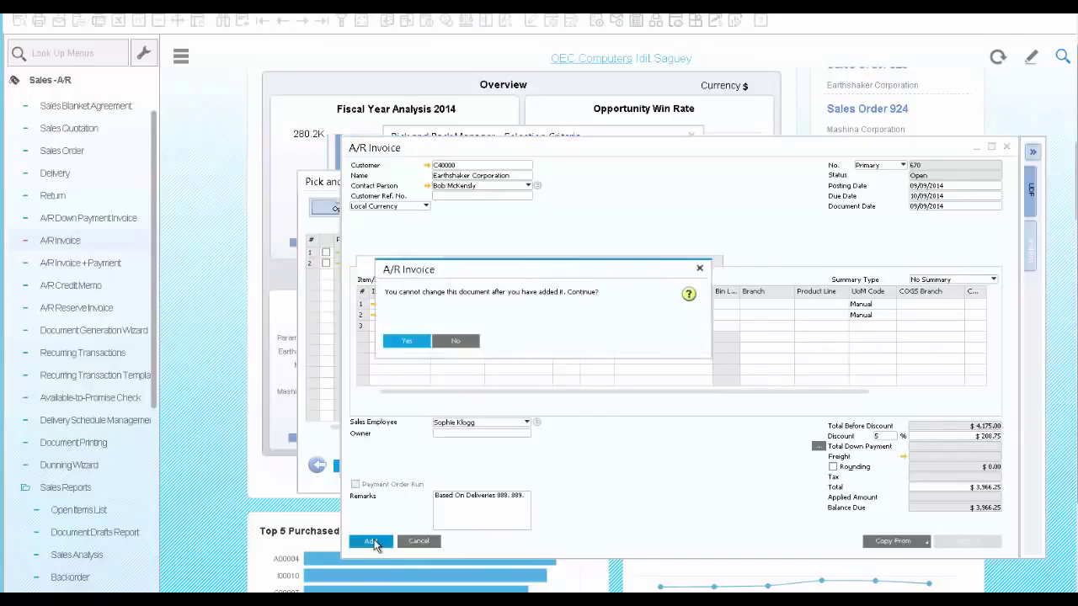
click(406, 341)
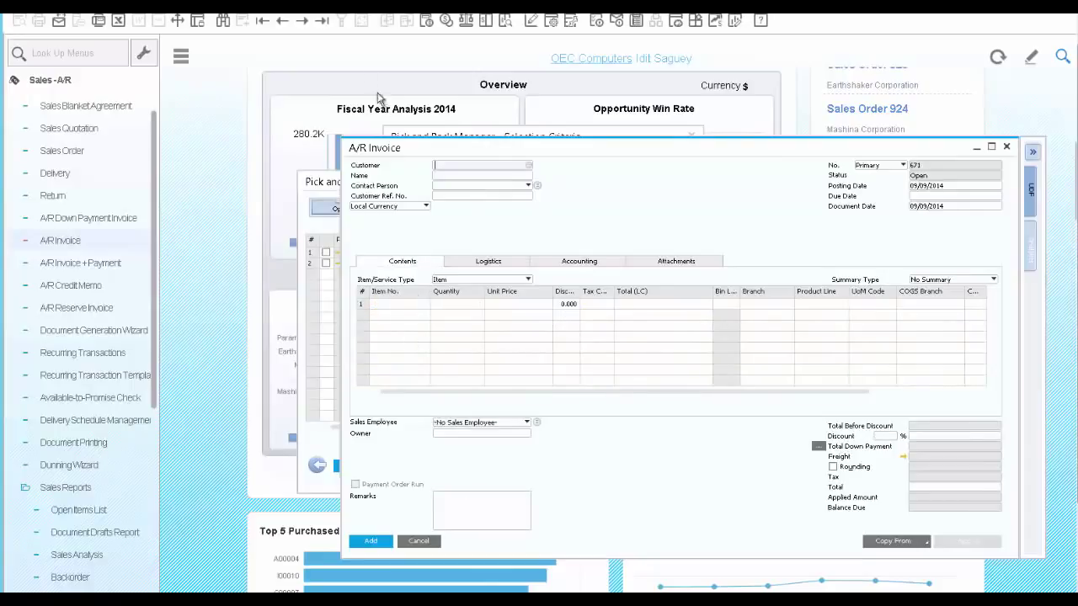
- Load invoice 670 and open its Relationship Map tracing back to quotation 944
click(324, 23)
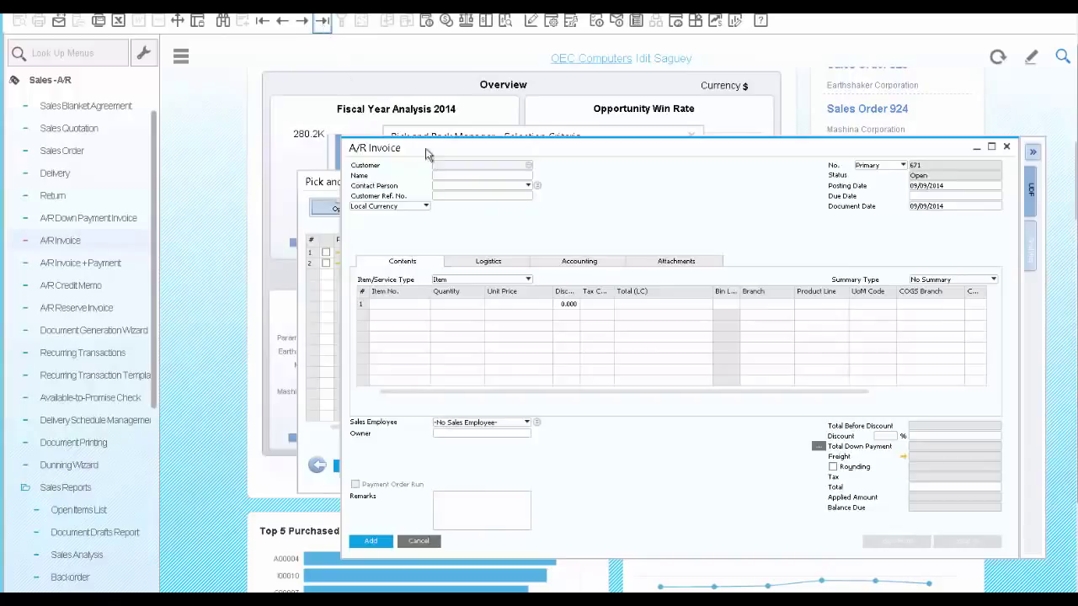
right_click(620, 206)
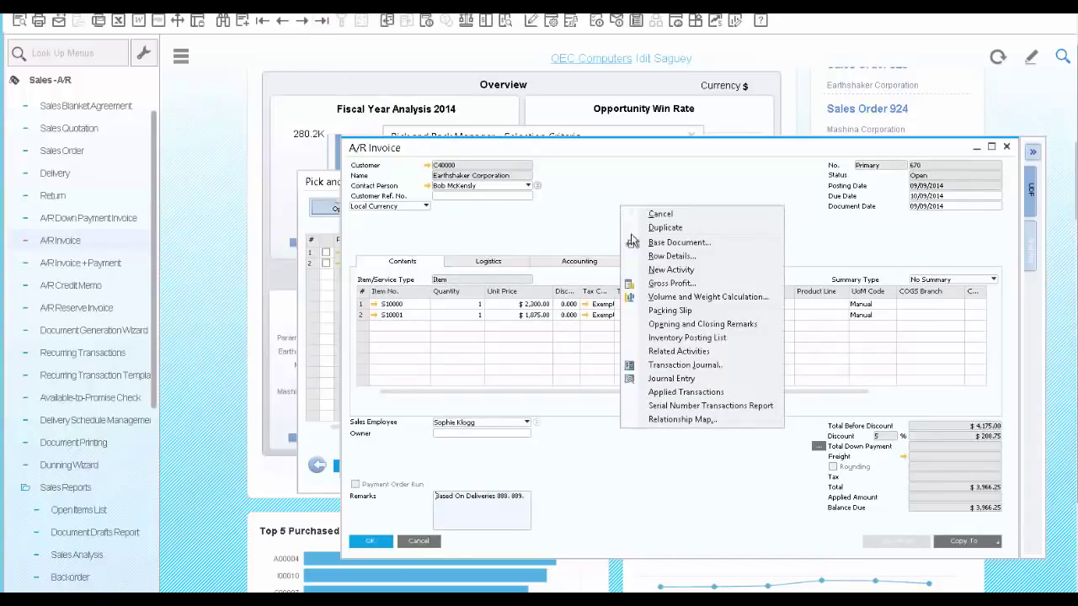
click(678, 419)
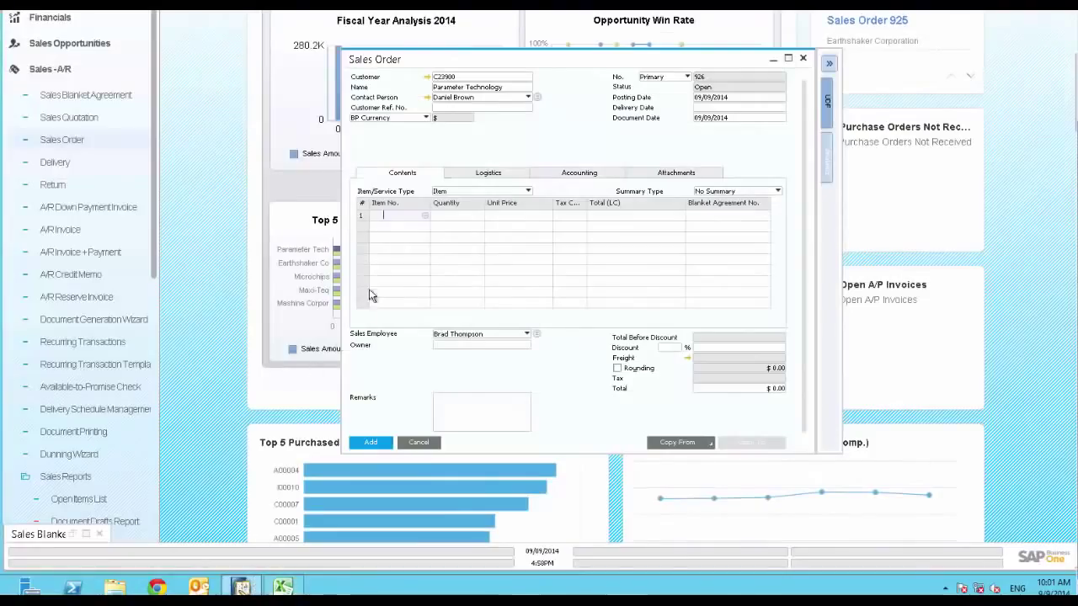
- Paste Excel rows A00001–A00003 into the order and open blanket agreement 1 from row 1
key(ctrl+v)
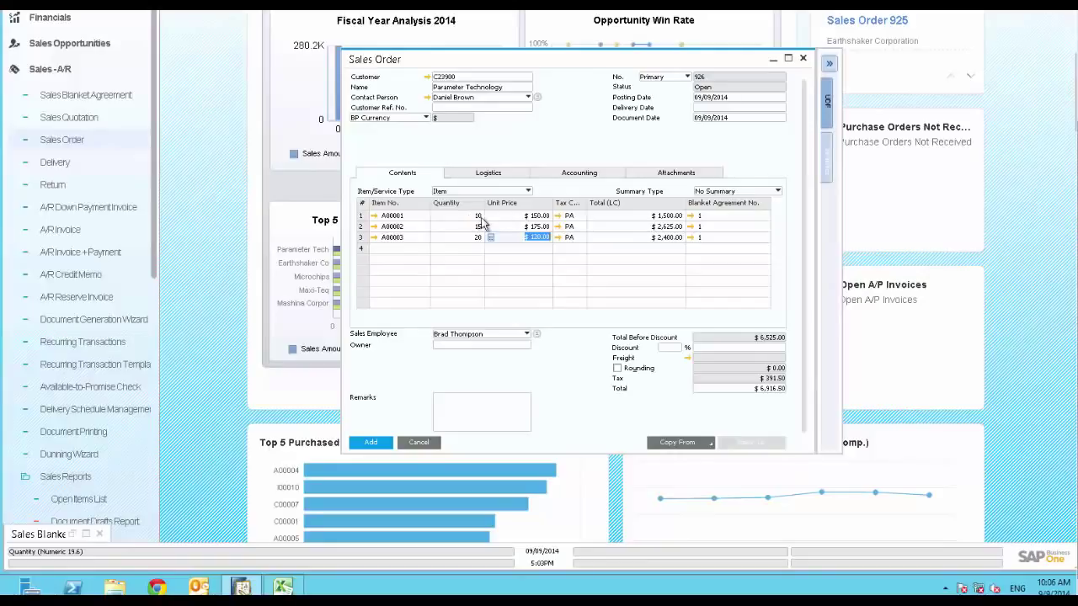
click(689, 217)
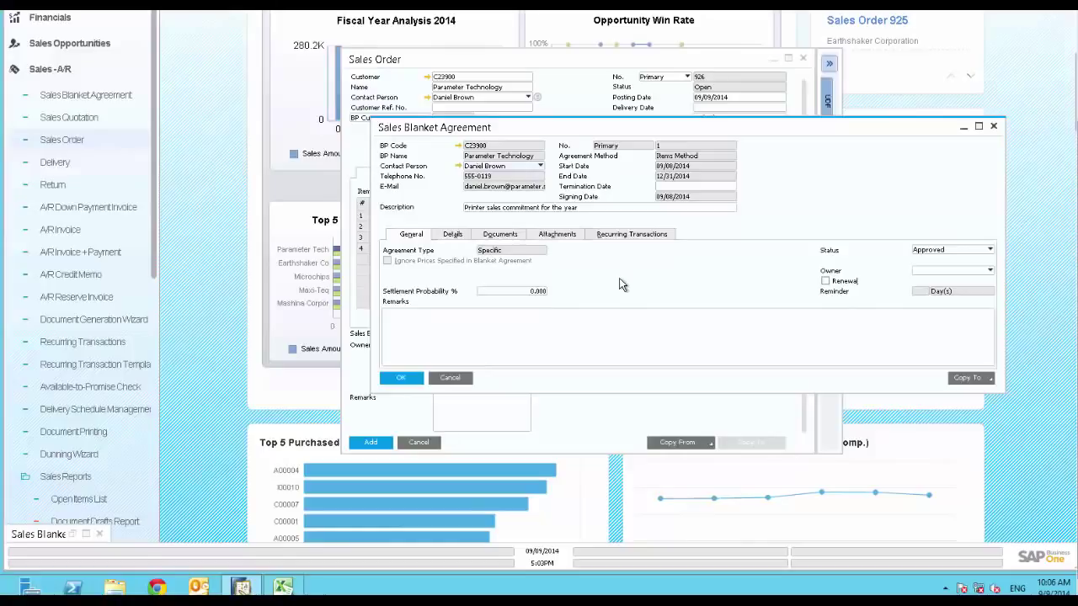
- Review the agreement's Details lines, A00001's release row details, and its linked Documents
click(453, 235)
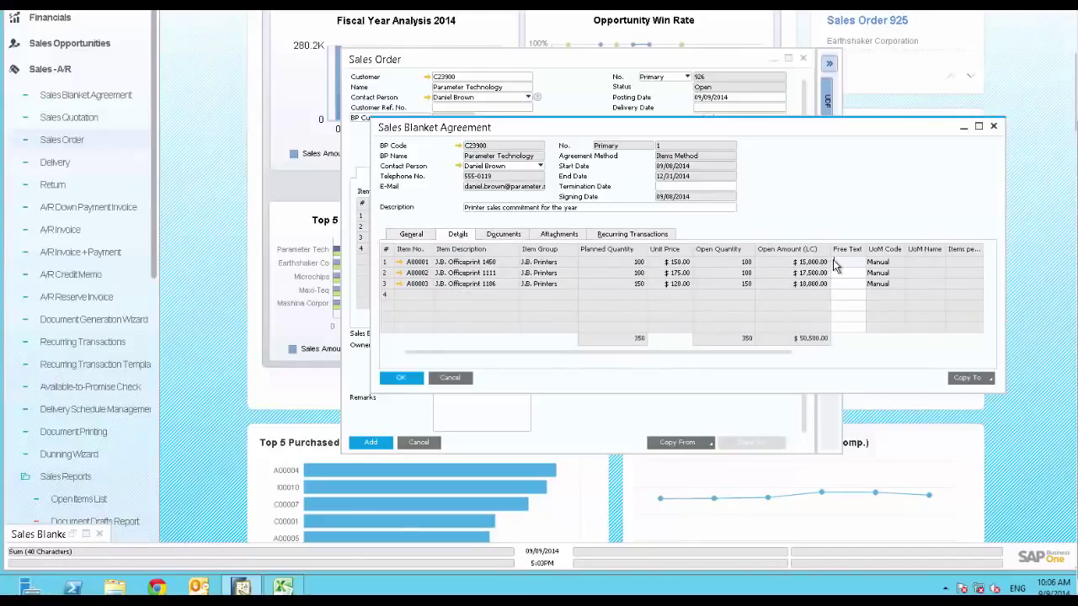
double_click(387, 263)
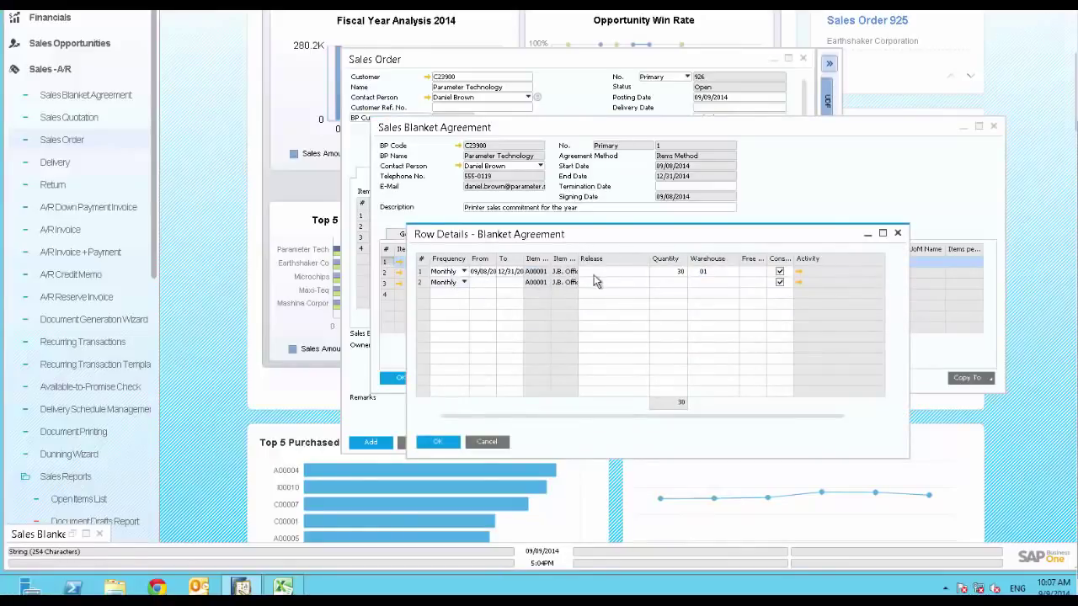
click(447, 439)
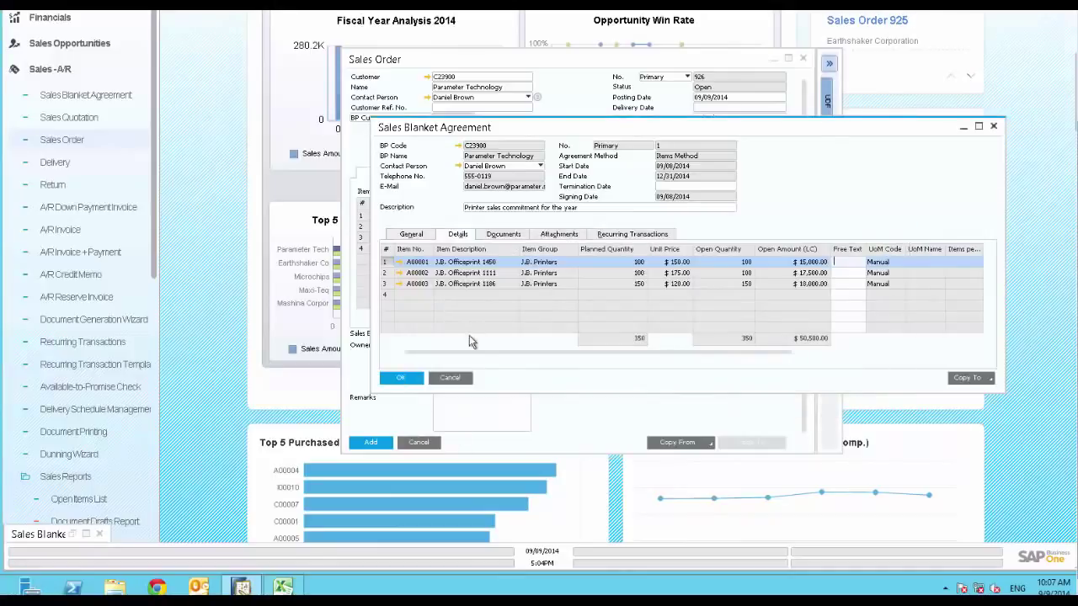
click(496, 235)
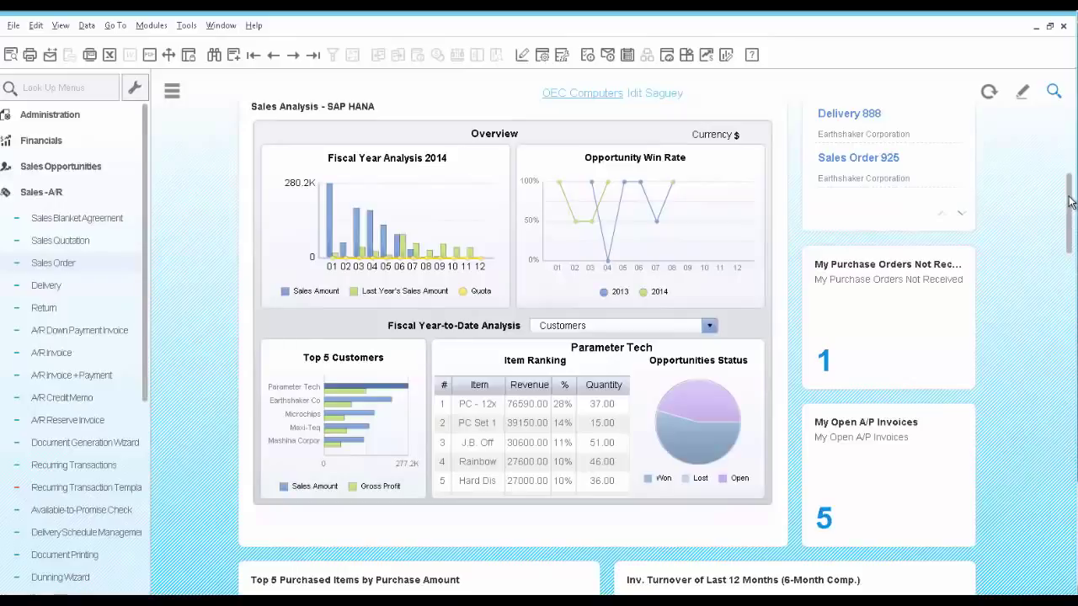
drag(1070, 229, 1069, 187)
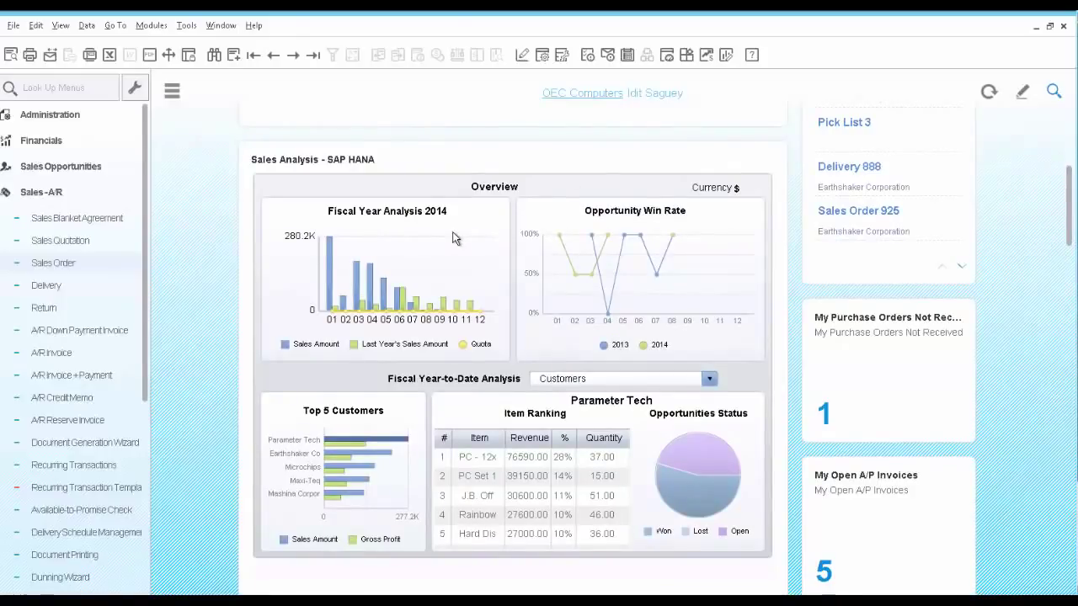
mouse_move(360, 318)
mouse_move(343, 448)
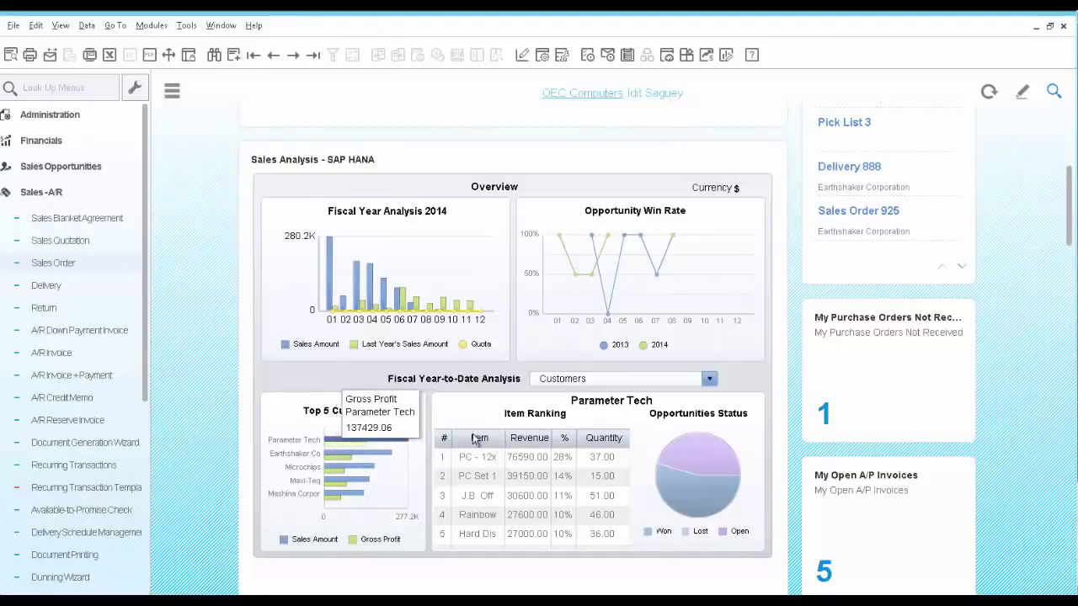
- Set Fiscal Year-to-Date Analysis to Sales Employees and highlight Brad Thompson's top-ranked customer
click(598, 380)
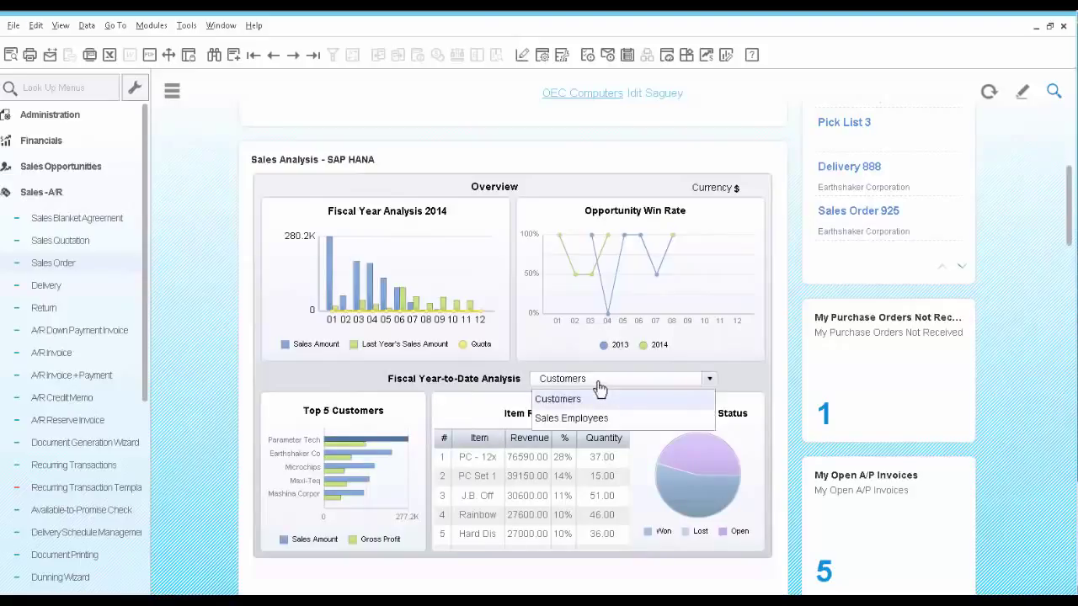
click(593, 421)
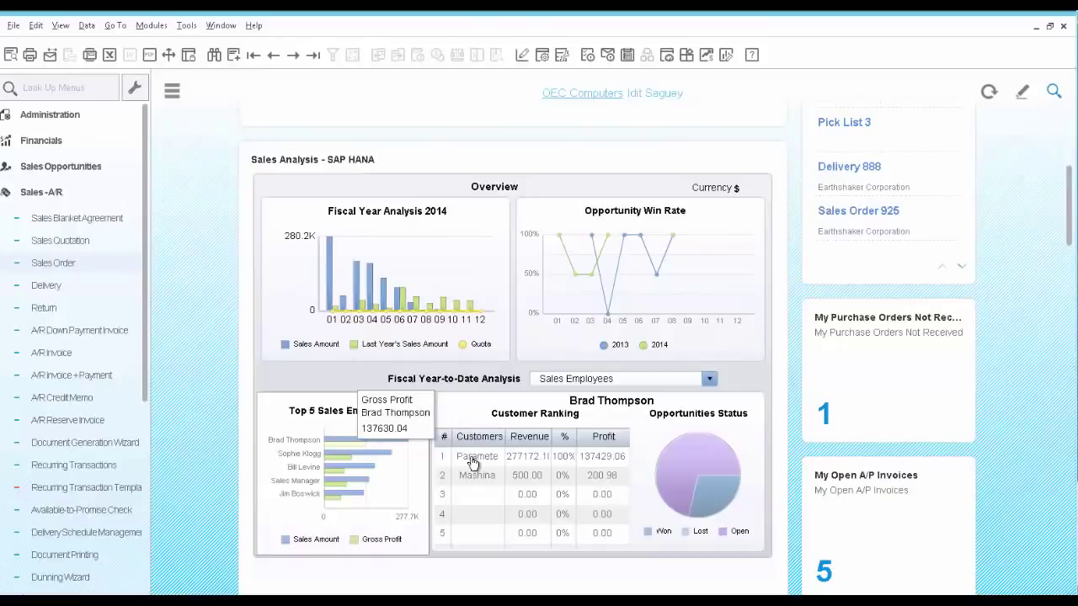
click(473, 463)
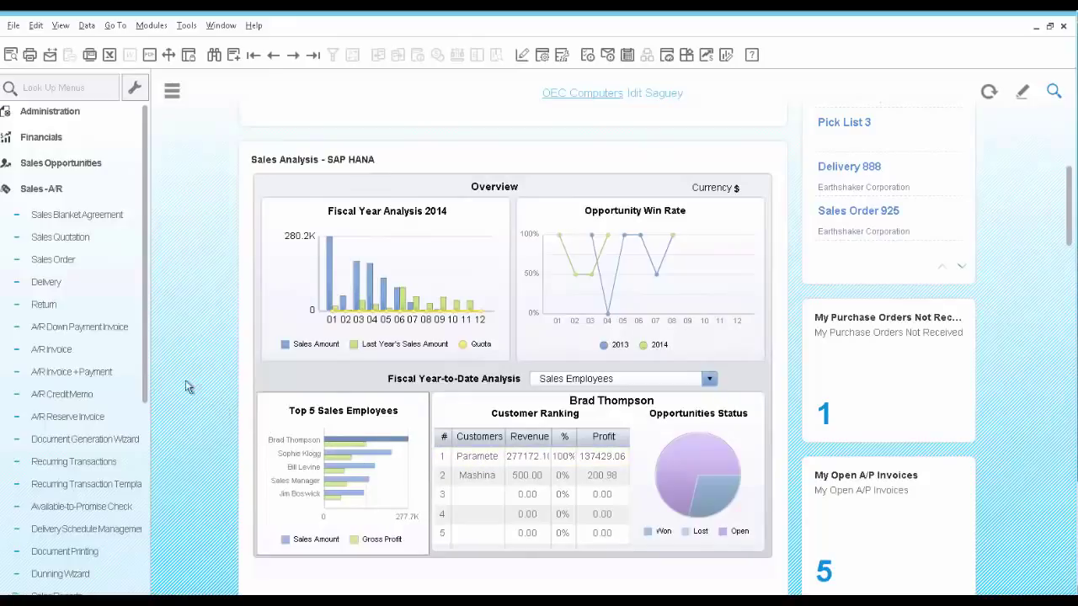
scroll(145, 458, down, 1)
- Open the SP Commission by Invoices report from the Sales Reports list
scroll(144, 472, down, 5)
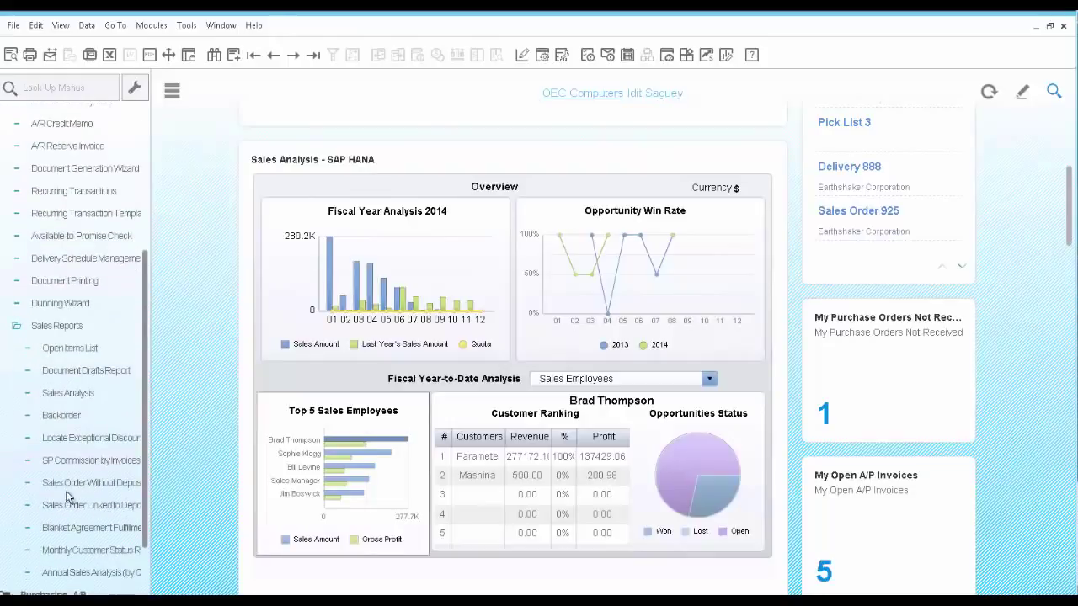
click(82, 460)
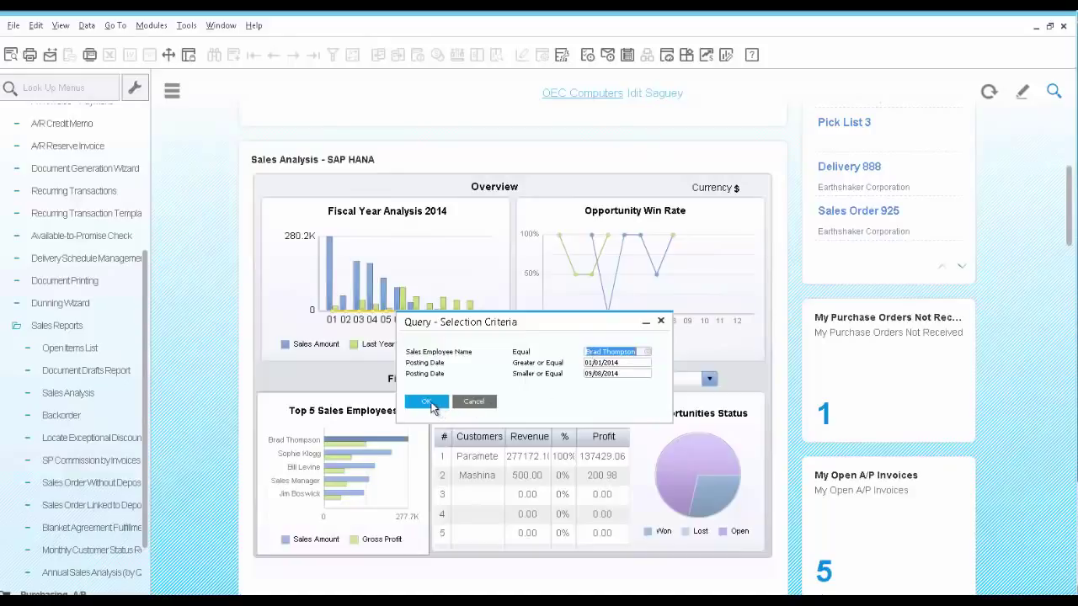
click(429, 403)
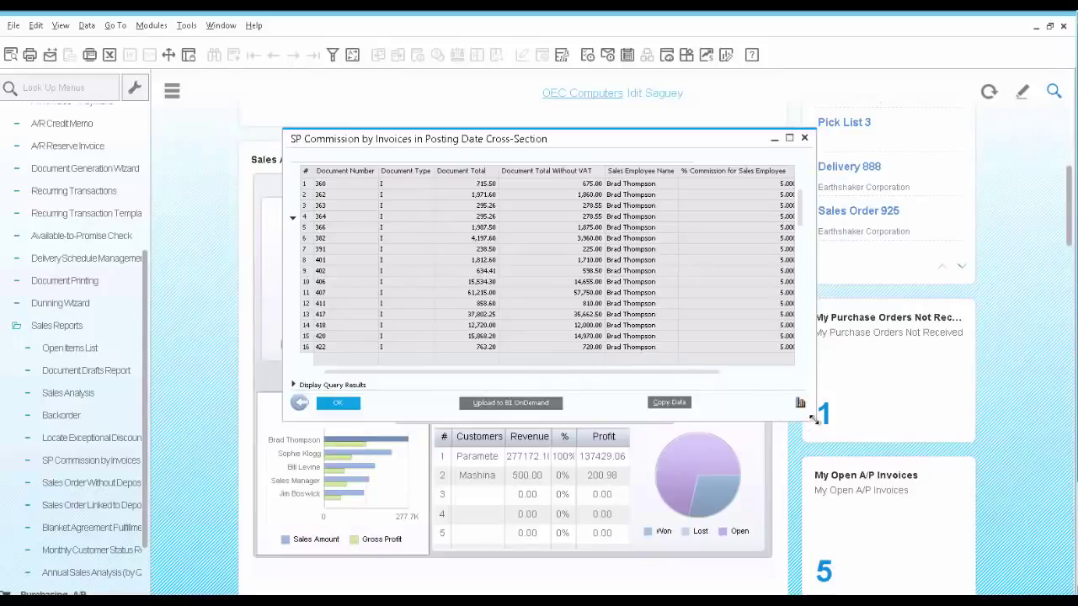
drag(814, 419, 960, 490)
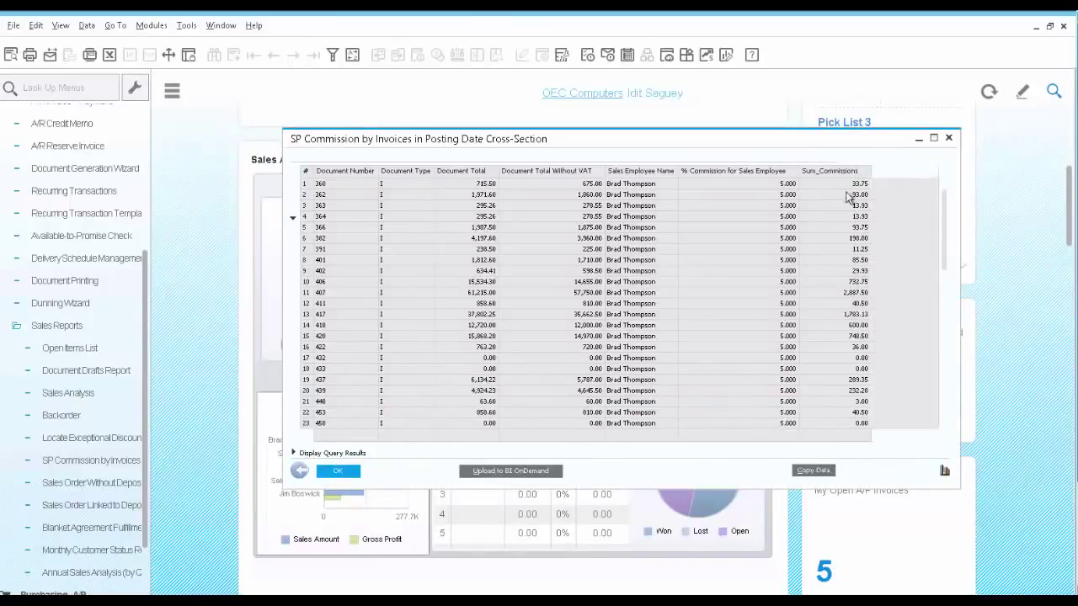